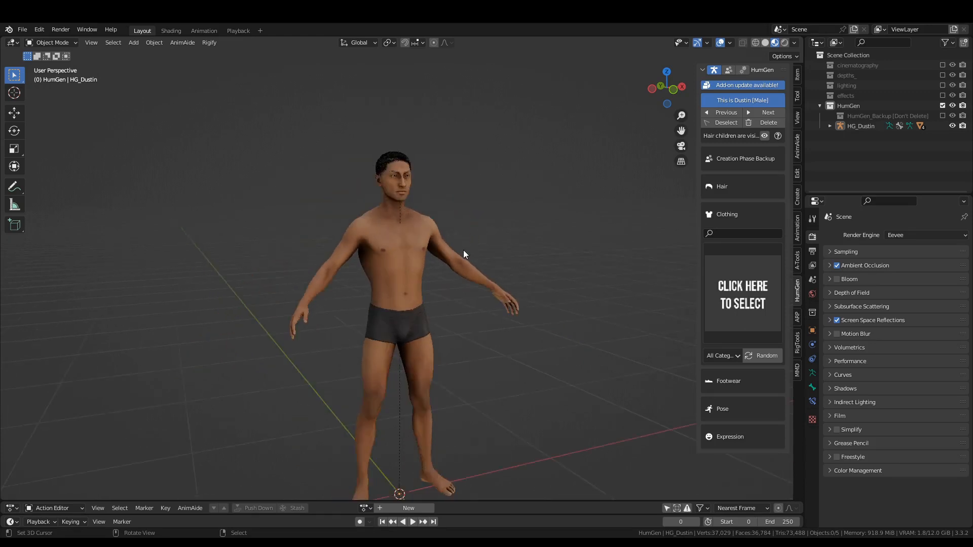
Browse the clothing library's outfits in all categories, Casual, Custom and Extra Outfits Pack.
scroll(485, 242, "up", 4)
middle_click_drag(460, 268, 446, 329, "shift")
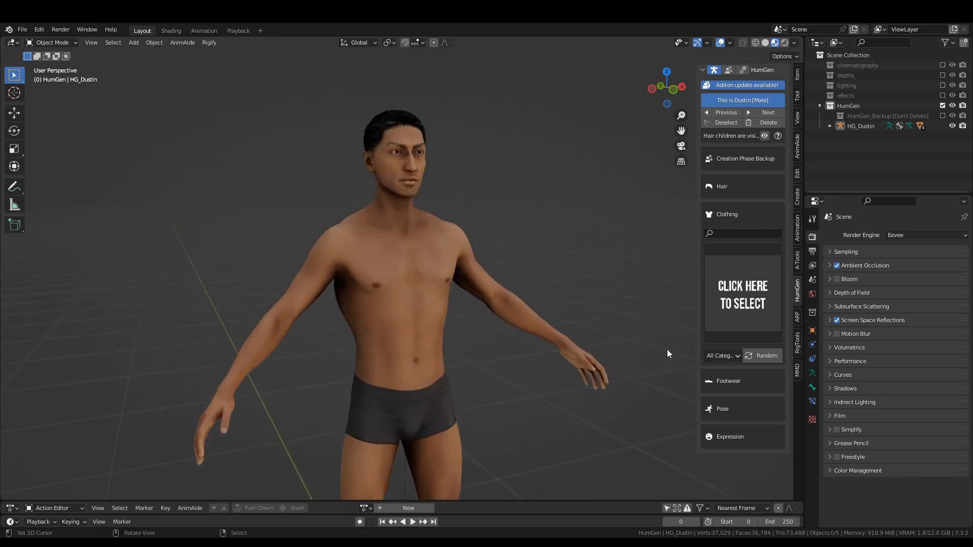
left_click(713, 355)
left_click(725, 369)
left_click(731, 307)
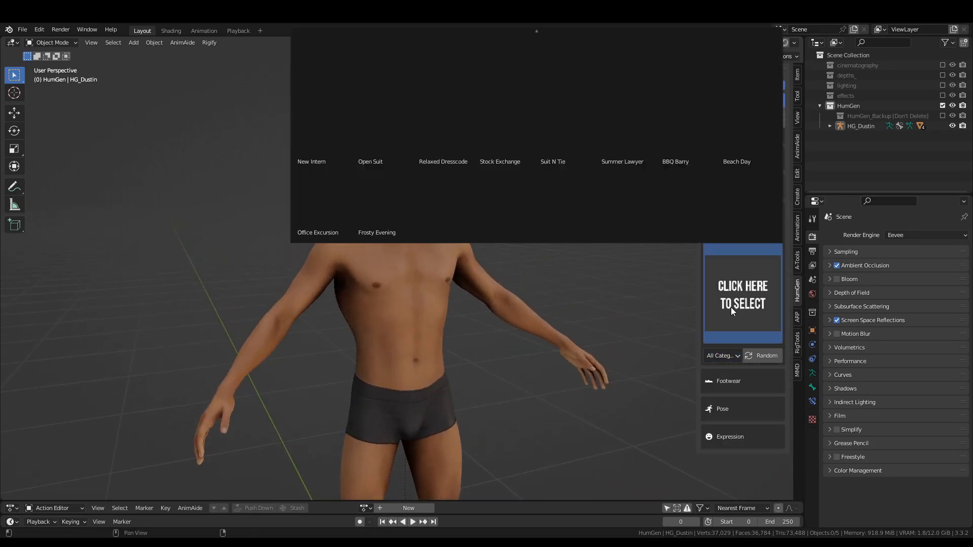
left_click(724, 357)
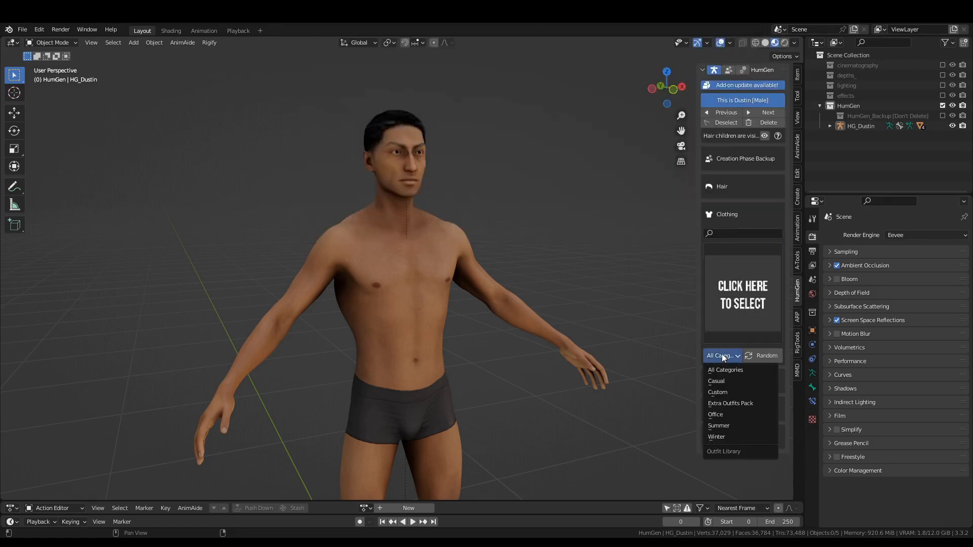
left_click(733, 391)
left_click(742, 315)
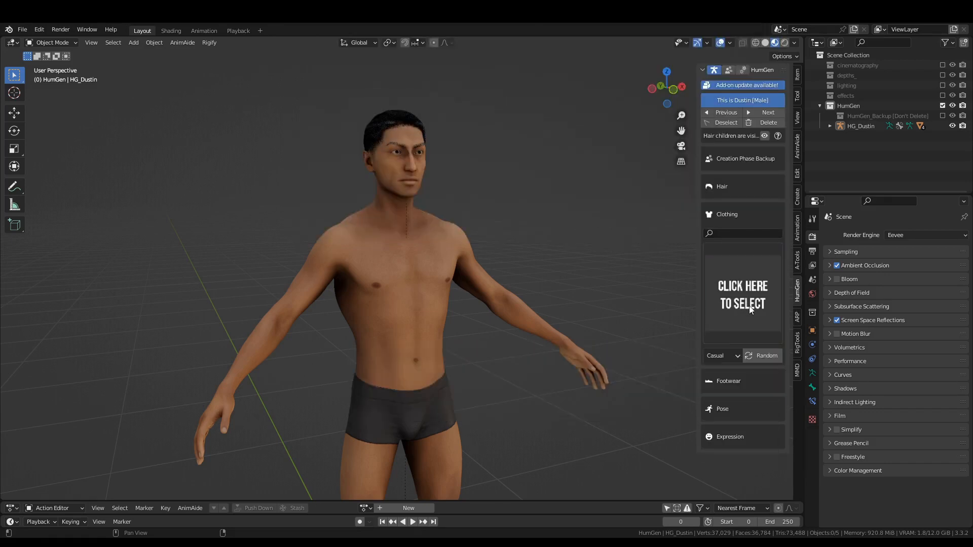
left_click(724, 356)
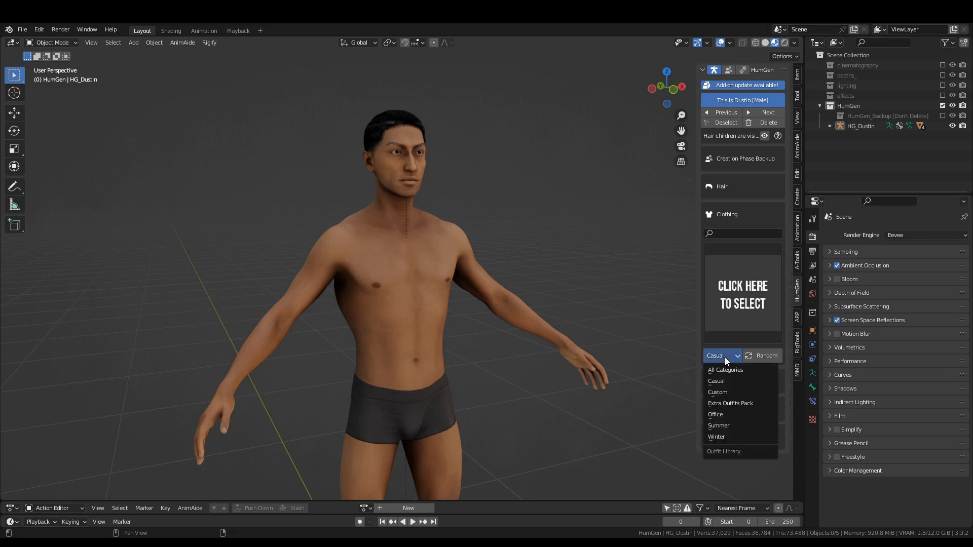
left_click(728, 393)
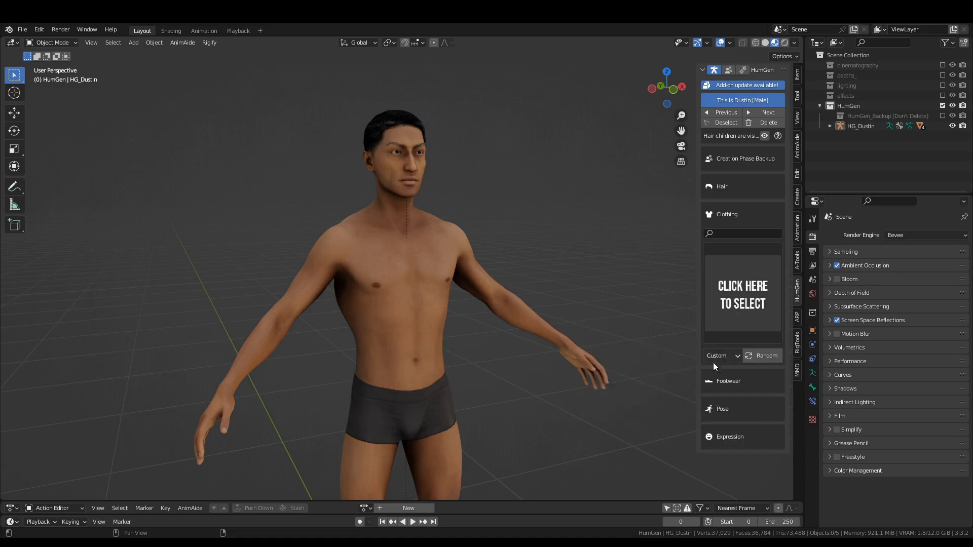
left_click(715, 360)
left_click(728, 405)
left_click(737, 324)
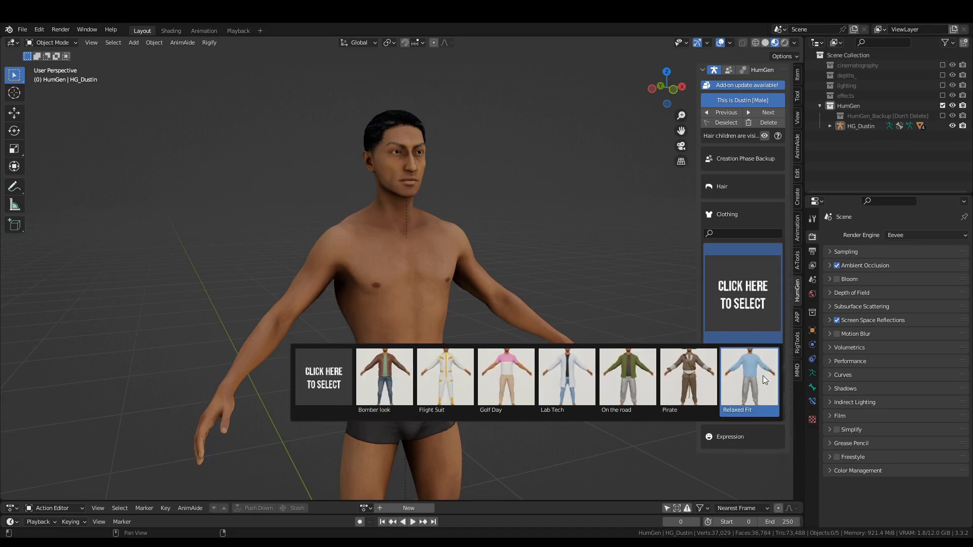
Browse the clothing library's Office, Summer and Winter outfits.
left_click(723, 356)
left_click(722, 415)
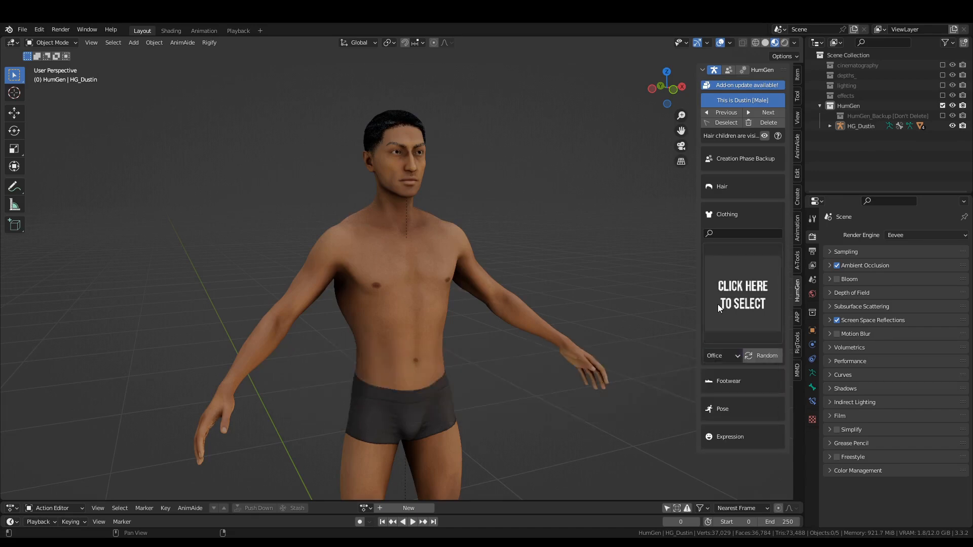
left_click(718, 304)
left_click(731, 356)
left_click(729, 425)
left_click(717, 320)
left_click(722, 356)
left_click(725, 437)
left_click(728, 307)
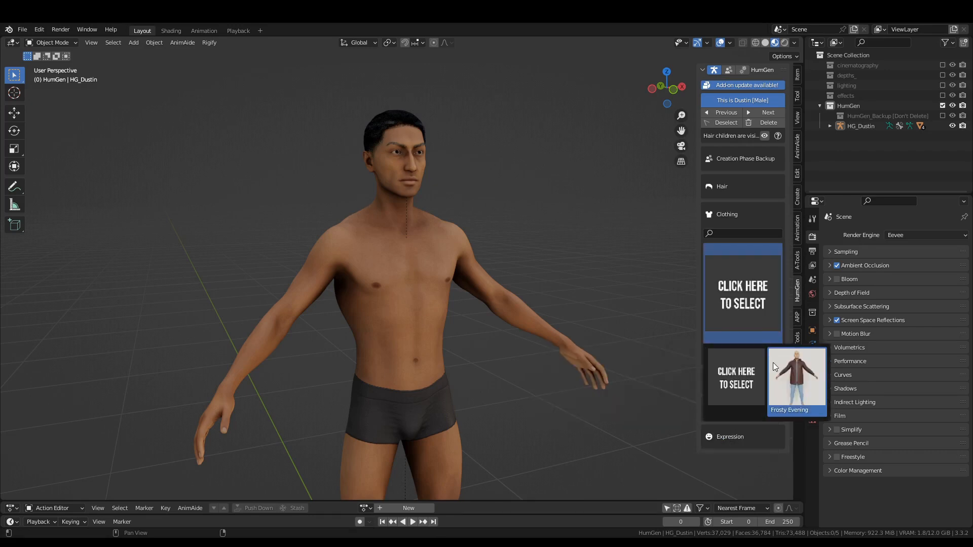
Dress the character in the Summer category outfit consisting of a T-shirt and shorts.
left_click(723, 357)
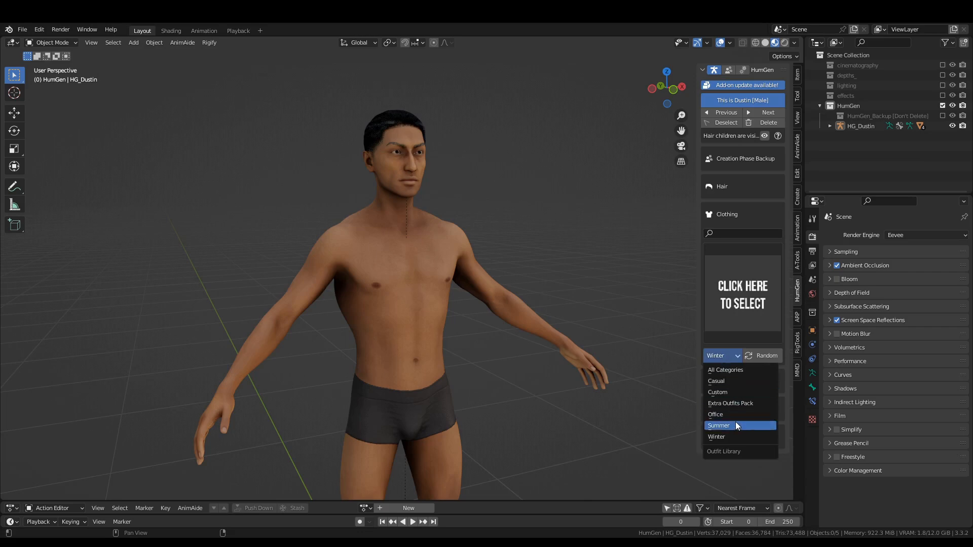
left_click(735, 391)
left_click(729, 319)
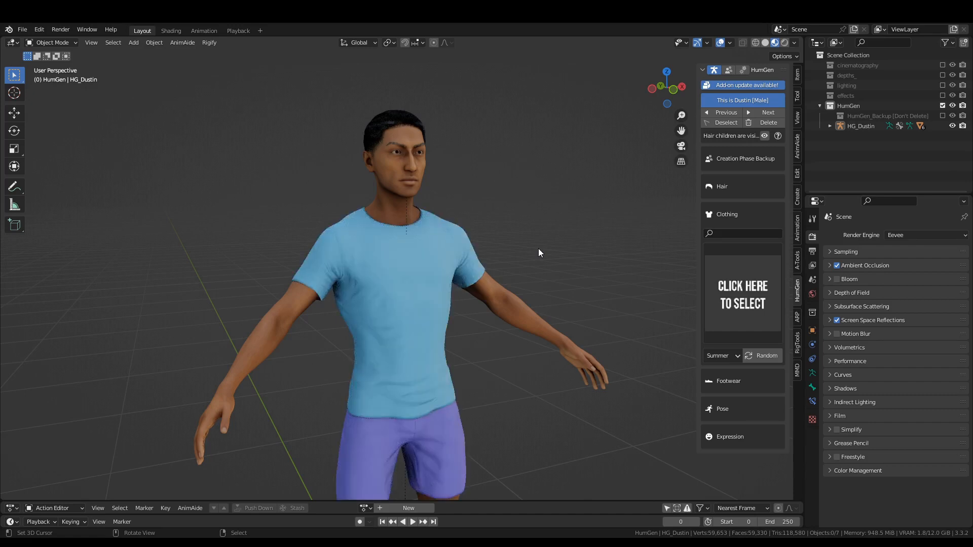
Change the T-shirt's main colour to a slightly darkened white.
left_click(457, 236)
middle_click_drag(476, 252, 525, 278)
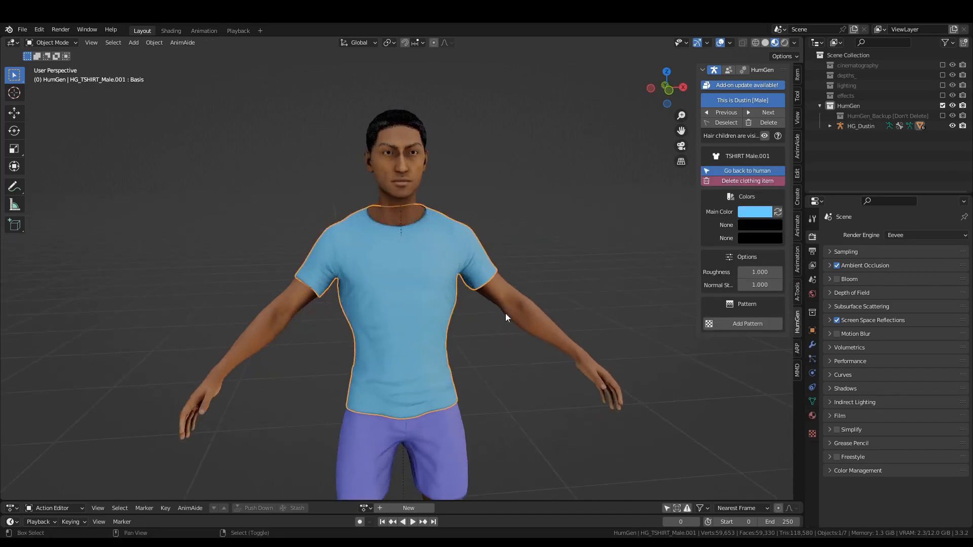
mouse_move(506, 314)
middle_mouse_down("shift")
mouse_move(518, 259)
mouse_move(507, 310)
middle_mouse_up("shift")
scroll(506, 309, "up", 2)
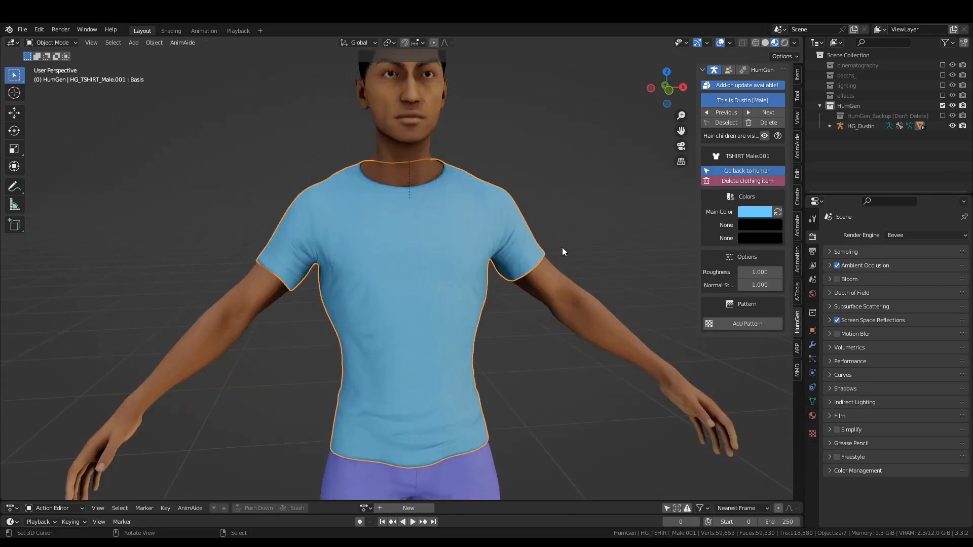
middle_click_drag(562, 247, 588, 246)
left_click(755, 212)
left_click(758, 212)
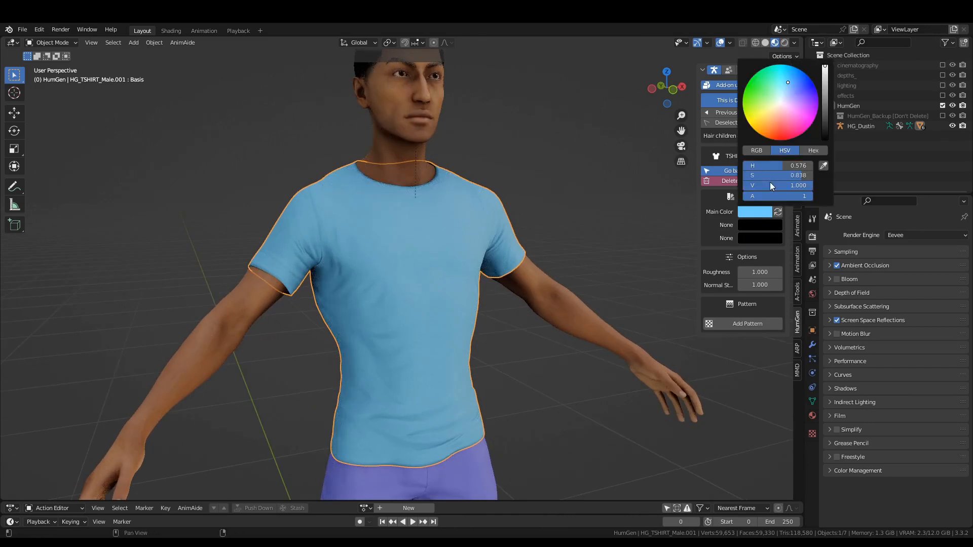
left_click(781, 102)
left_click_drag(803, 185, 789, 184)
left_click(745, 385)
Change the shorts' main colour to a muted khaki by adjusting its saturation and value.
left_click(812, 415)
middle_click_drag(476, 384, 457, 236, "shift")
left_click(446, 332)
left_click(756, 212)
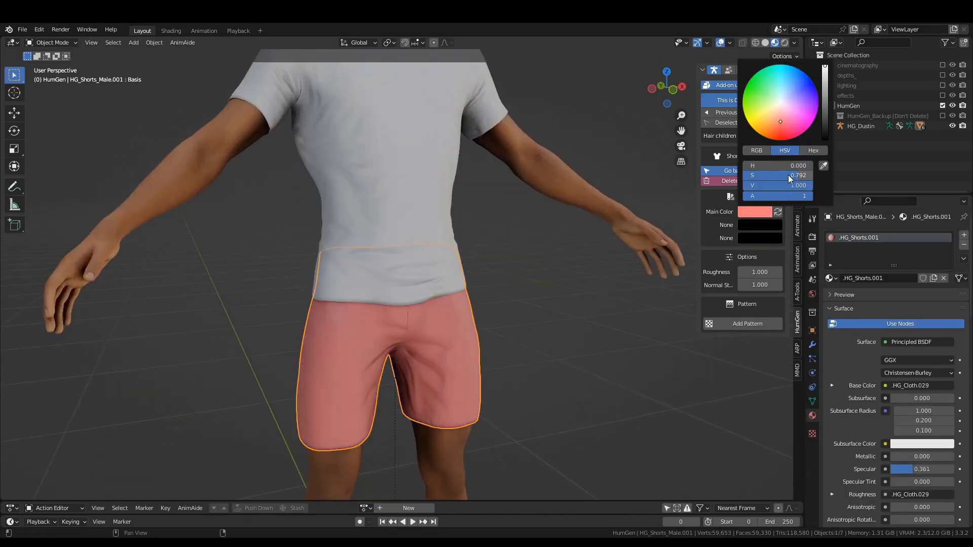
double_click(789, 178)
mouse_move(788, 175)
left_mouse_down()
mouse_move(811, 175)
mouse_move(787, 167)
mouse_move(788, 176)
left_mouse_up()
type(".3")
key("Return")
left_click_drag(788, 186, 745, 186)
Set the Specular of the shorts' material to 0.100 and deselect the shorts.
left_click_drag(922, 469, 897, 469)
left_click(499, 335)
scroll(478, 332, "down", 3)
middle_click_drag(478, 332, 483, 274)
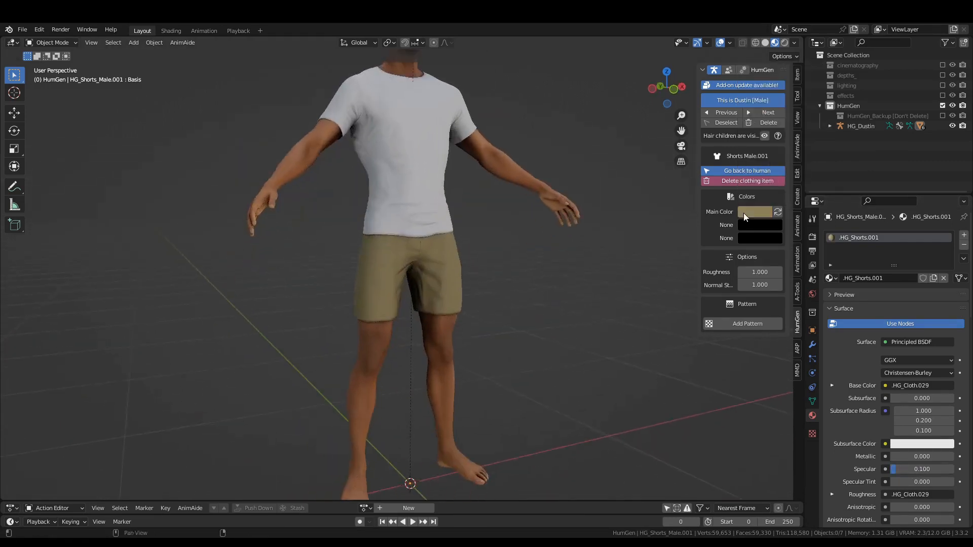
Return to the human's settings and add the Running Shoe 1 footwear to the character.
left_click(727, 170)
left_click(732, 215)
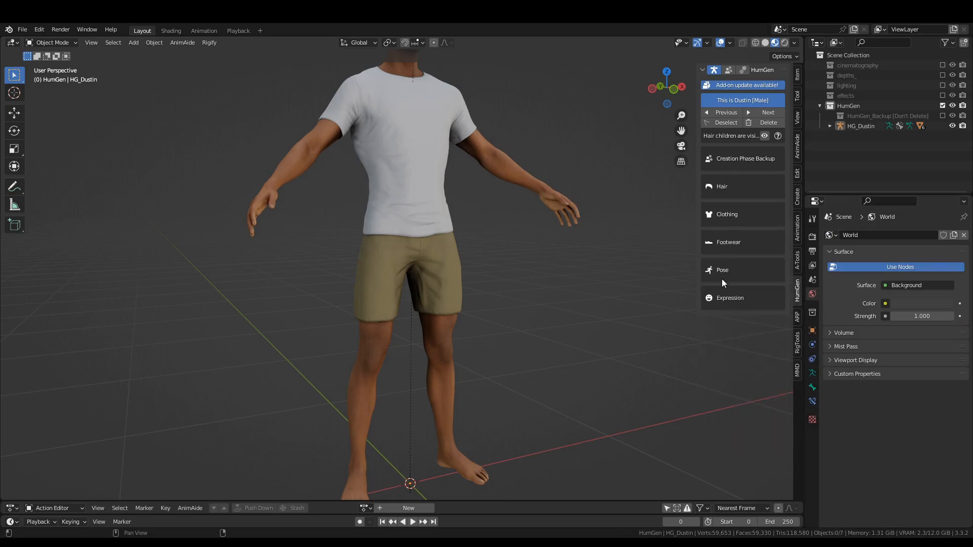
left_click(728, 245)
left_click(723, 383)
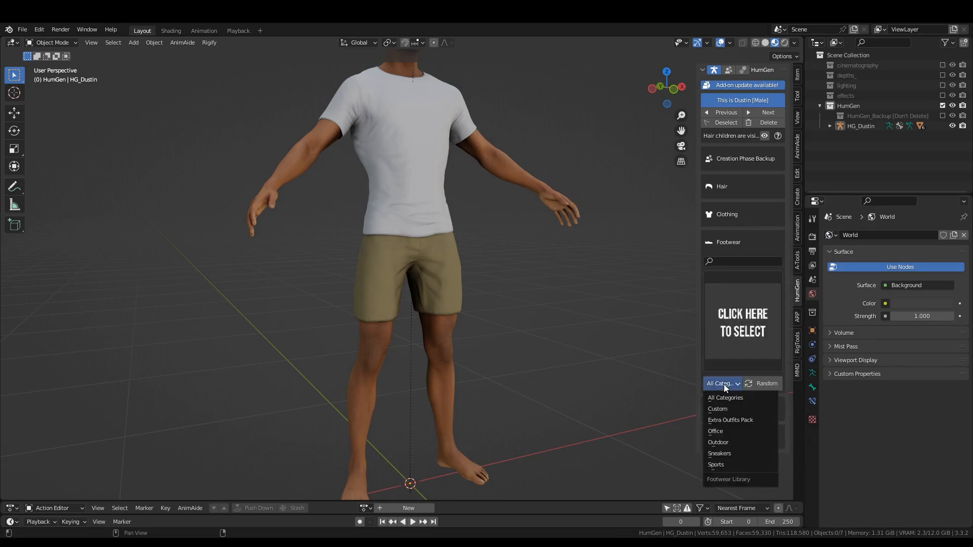
left_click(743, 311)
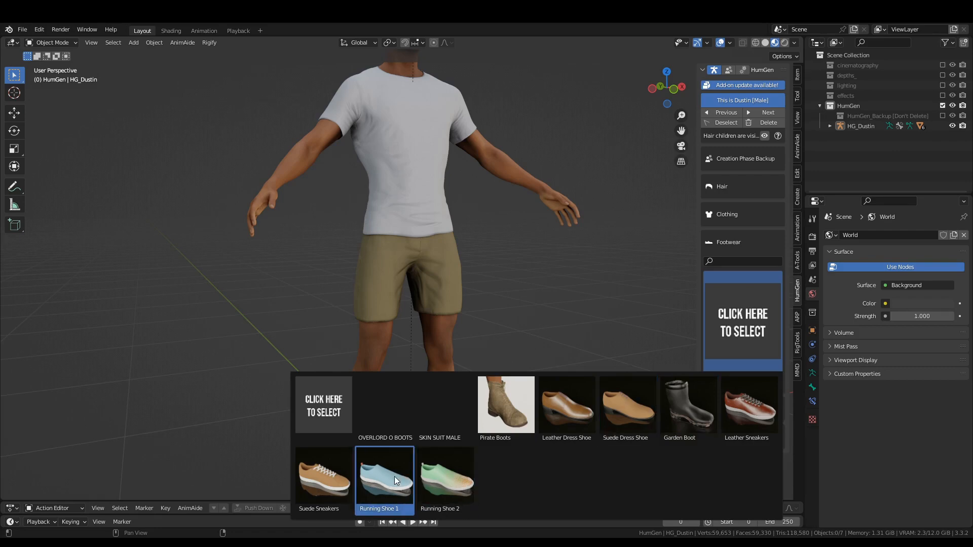
middle_click_drag(503, 405, 510, 284, "shift")
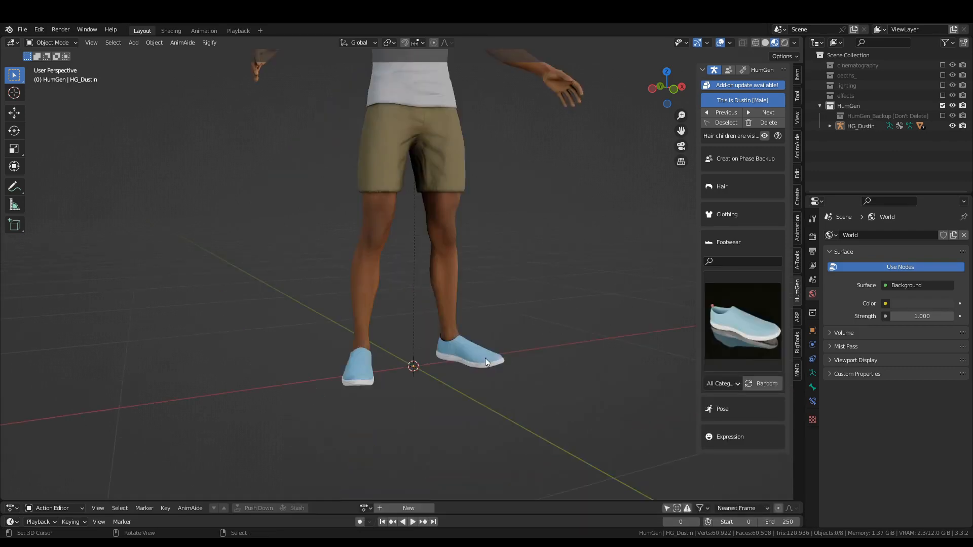
Change the running shoes' main colour to a light grey with no saturation and a value of 0.7.
left_click(467, 351)
left_click(760, 214)
key("BackSpace")
key("BackSpace")
double_click(784, 185)
type(".7")
key("Return")
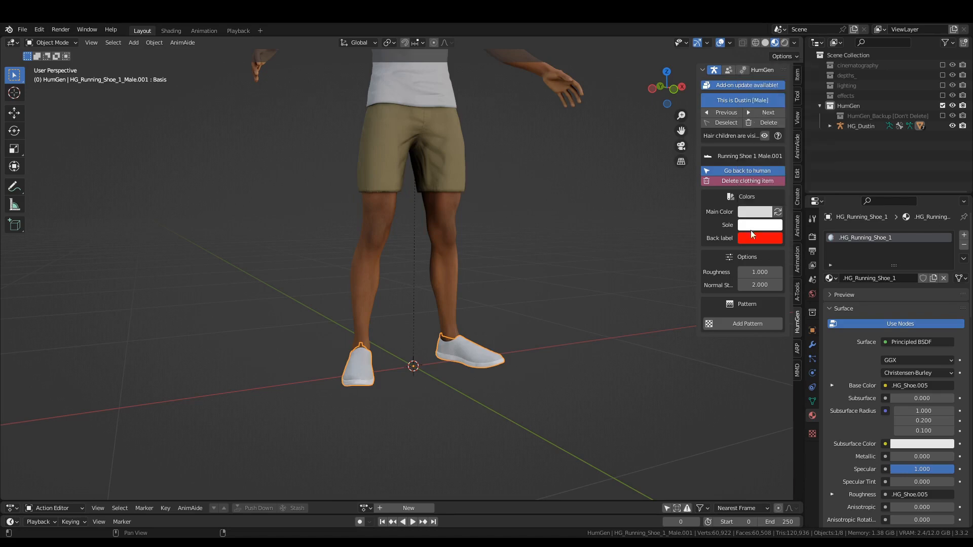
Set the shoes' Sole colour to light grey and the Back label colour to black.
left_click(754, 227)
left_click_drag(786, 199, 744, 209)
left_click(761, 241)
left_click(454, 365)
middle_click_drag(371, 341, 434, 339)
scroll(513, 379, "up", 5)
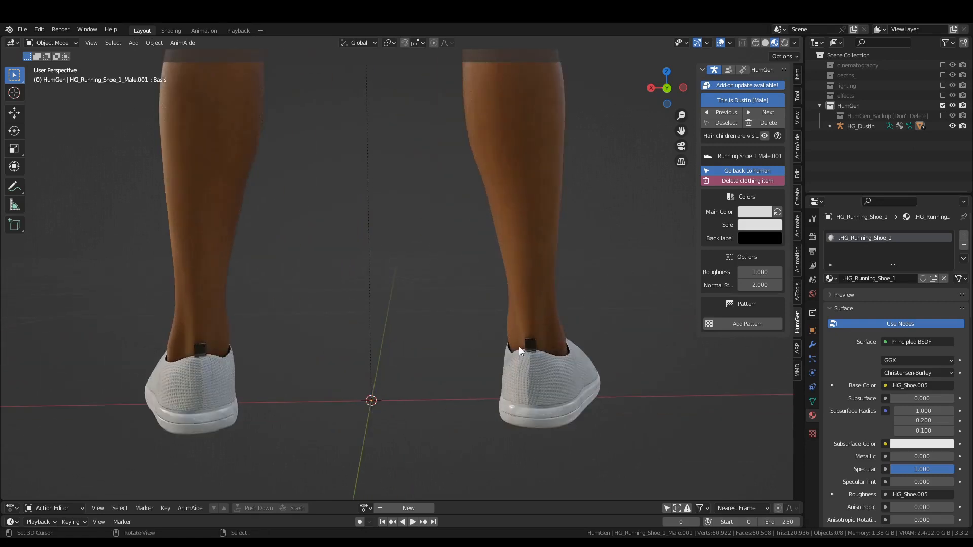
Set the Specular of the shoes' material to 0.142 and check the shoes from several sides.
left_click_drag(937, 469, 897, 469)
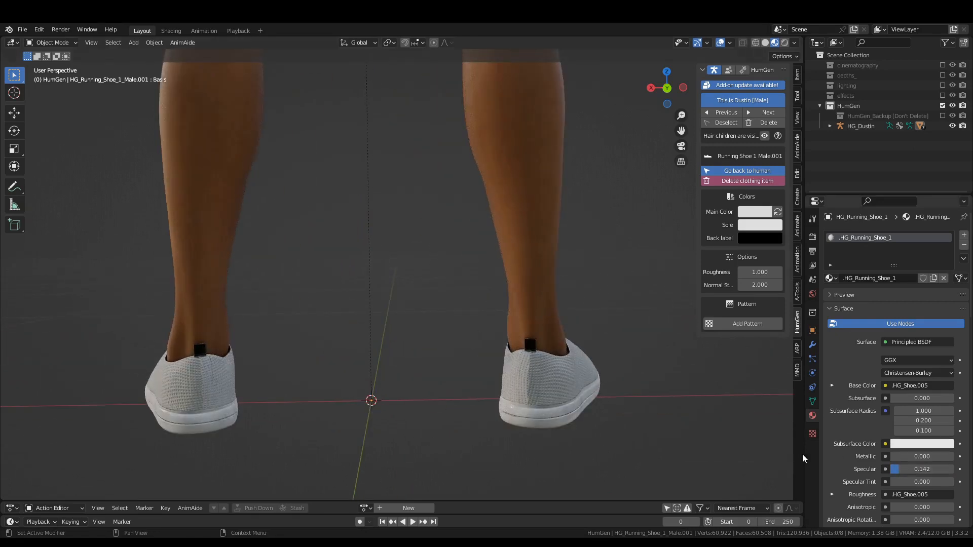
scroll(516, 238, "down", 4)
middle_click_drag(516, 238, 449, 242)
scroll(458, 290, "up", 5)
scroll(470, 300, "down", 3)
Return from the shoes to the human's settings and collapse the Footwear section.
left_click(753, 172)
left_click(723, 244)
scroll(556, 237, "down", 3)
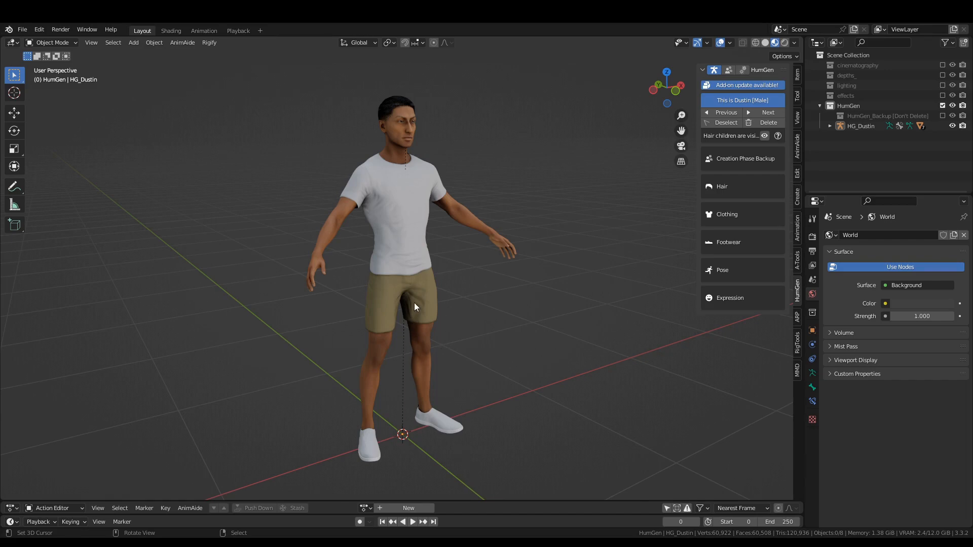
left_click(424, 400)
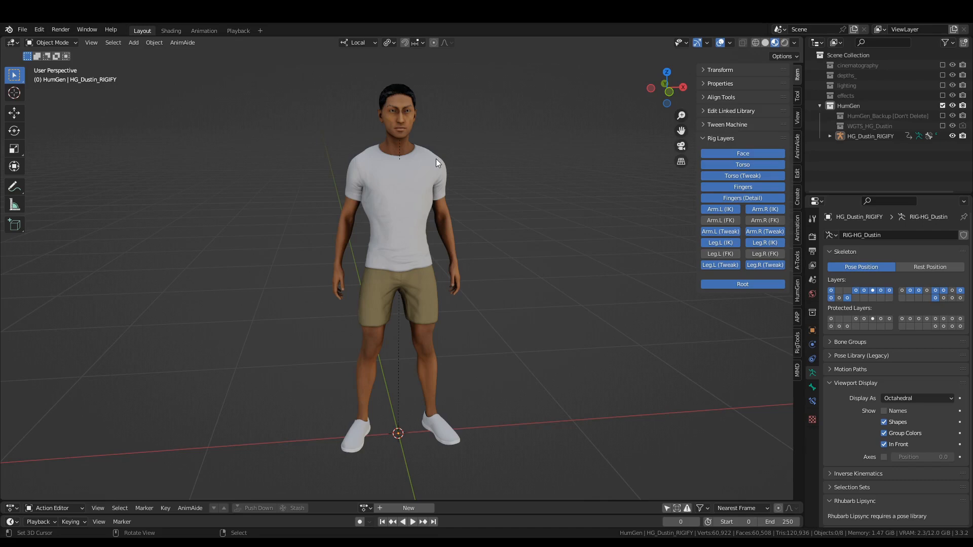
Set the T-shirt's Body Proportions shape key value to 0 to loosen its fit.
left_click(436, 160)
scroll(878, 387, "down", 3)
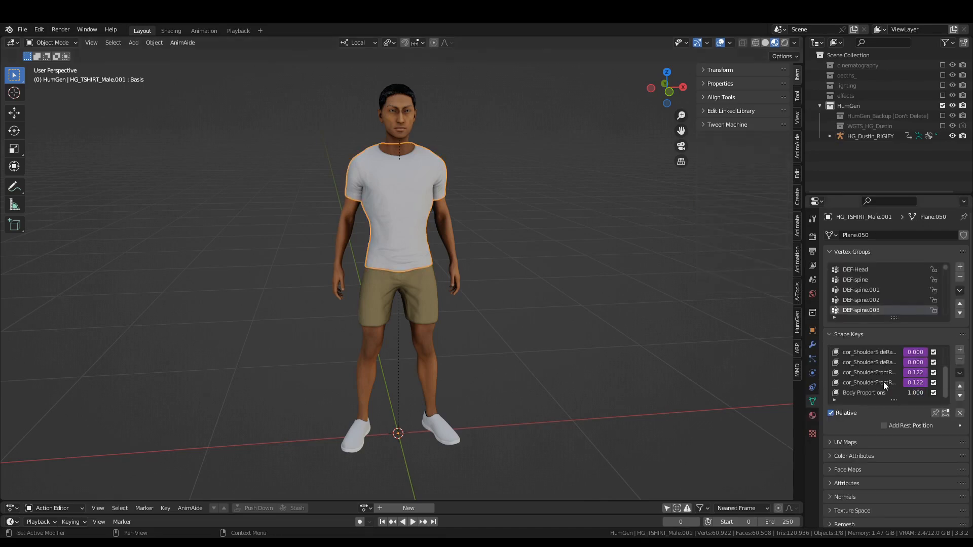
left_click(869, 391)
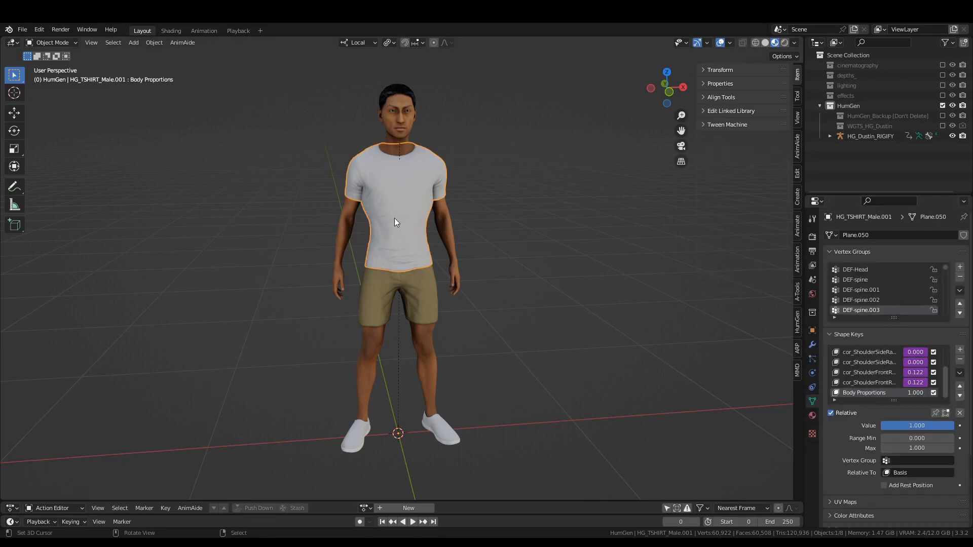
scroll(395, 218, "up", 4)
middle_click_drag(394, 218, 406, 254)
key("n")
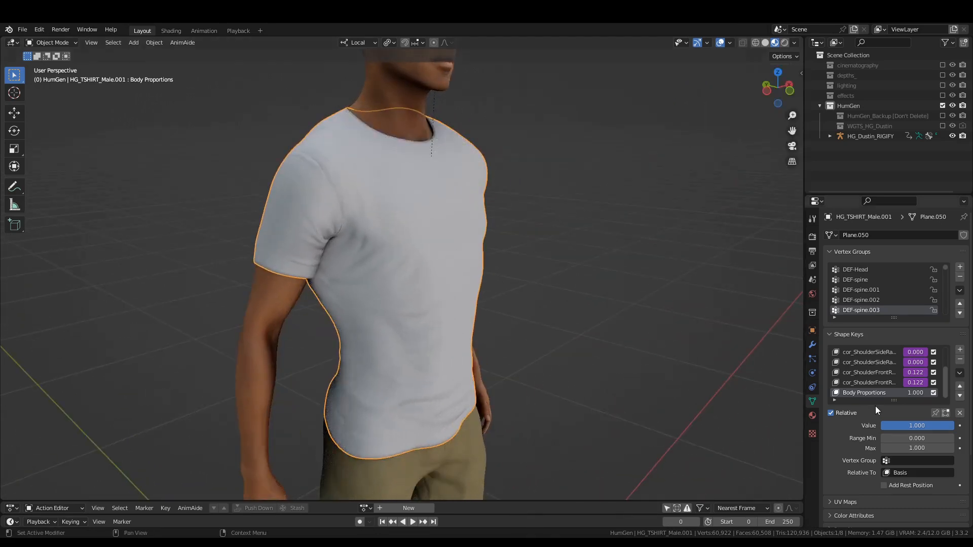
left_click_drag(921, 431, 882, 430)
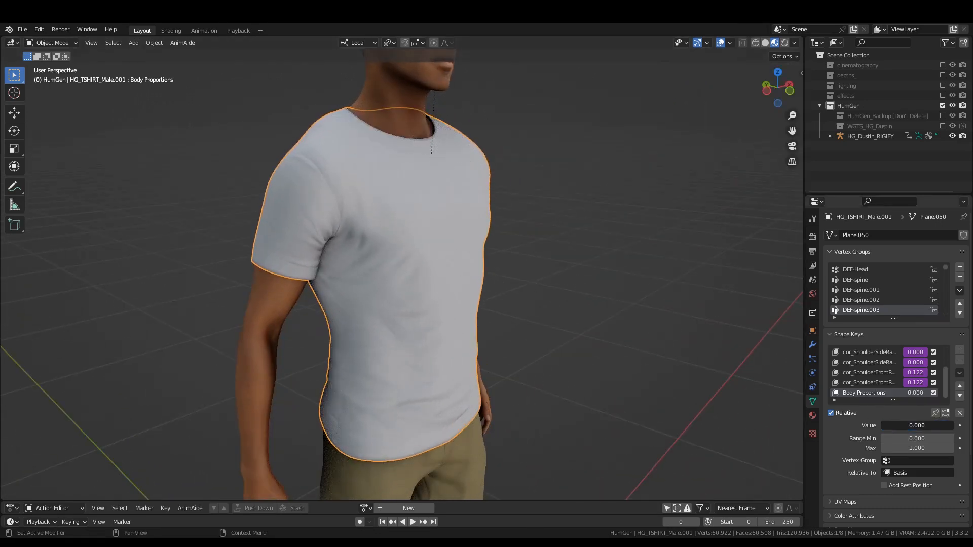
middle_click_drag(548, 310, 474, 319)
scroll(406, 329, "down", 3)
middle_click_drag(403, 329, 436, 325)
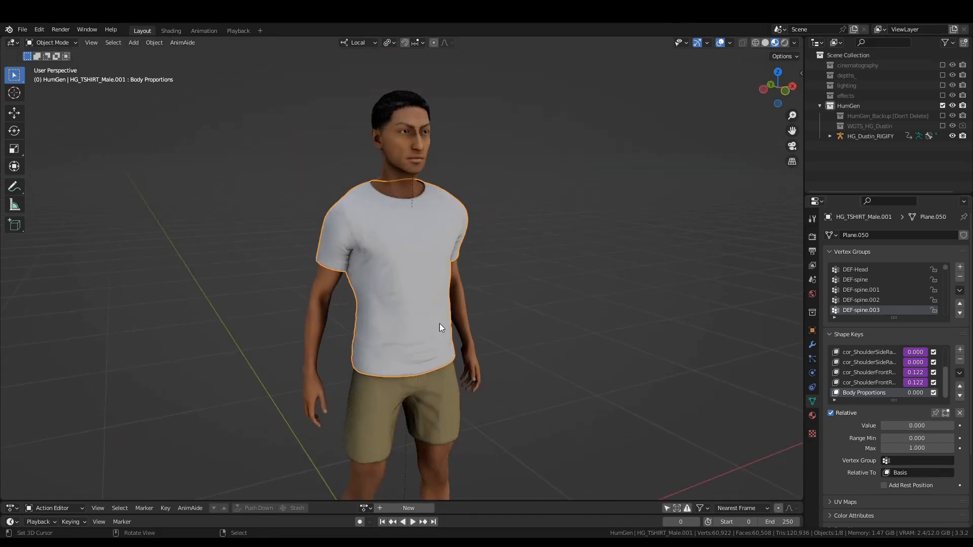
Show the bones overlay in the viewport and put the character's Rigify rig into Pose Mode.
scroll(440, 323, "down", 2)
left_click(729, 42)
left_click(735, 166)
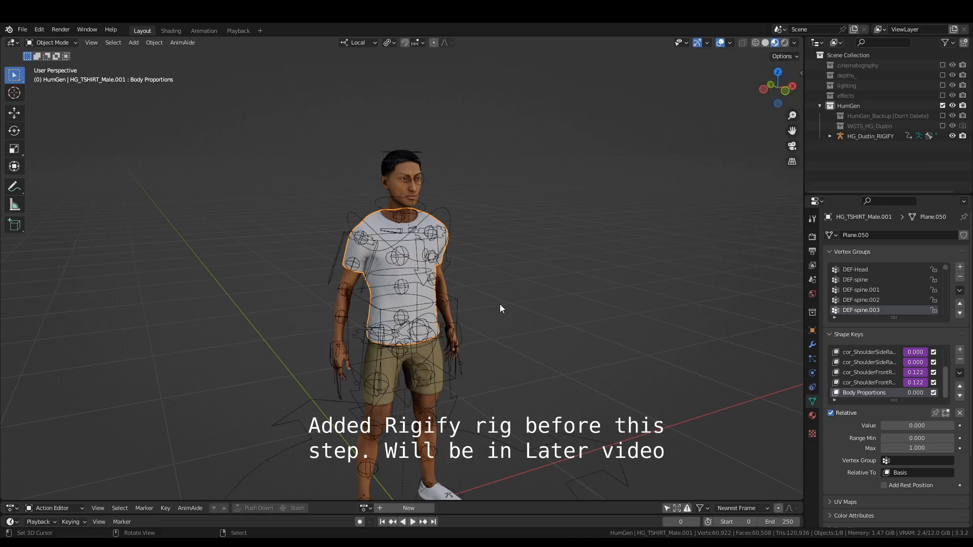
left_click(461, 333)
key("ctrl+Tab")
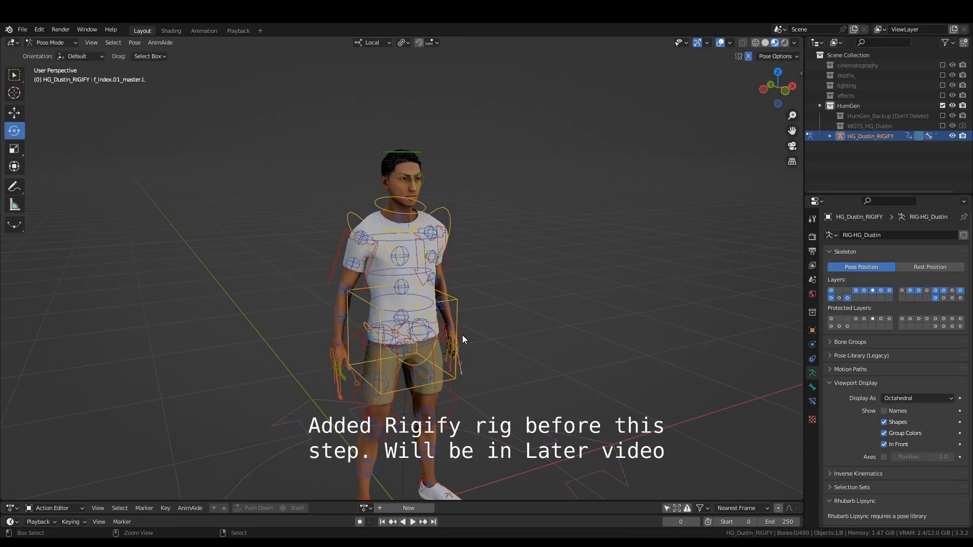
Select the left hand IK control and turn off X-axis mirroring for posing.
left_click(462, 336)
left_click(748, 57)
middle_click_drag(582, 229, 493, 324)
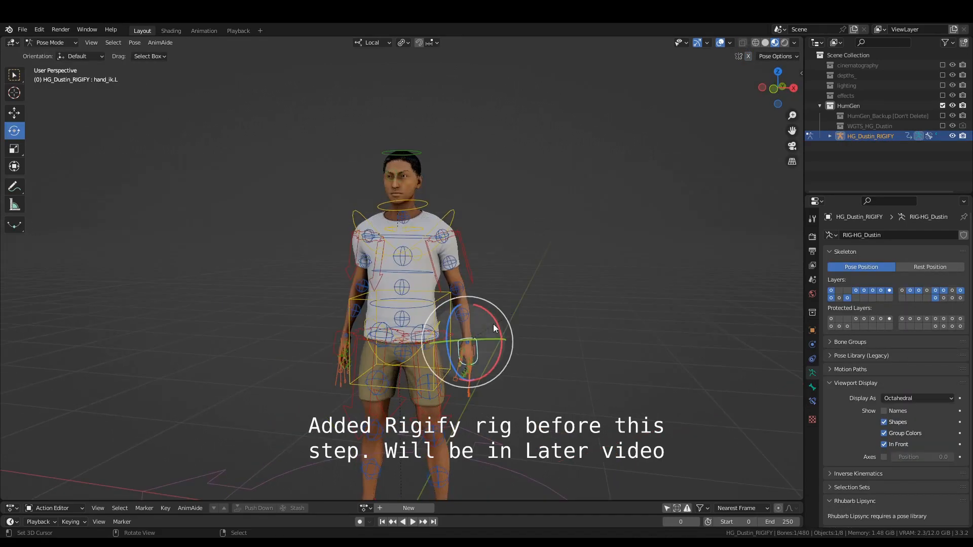
Test-move the left hand IK control outward and upward to check how the T-shirt deforms, cancelling each move.
key("g")
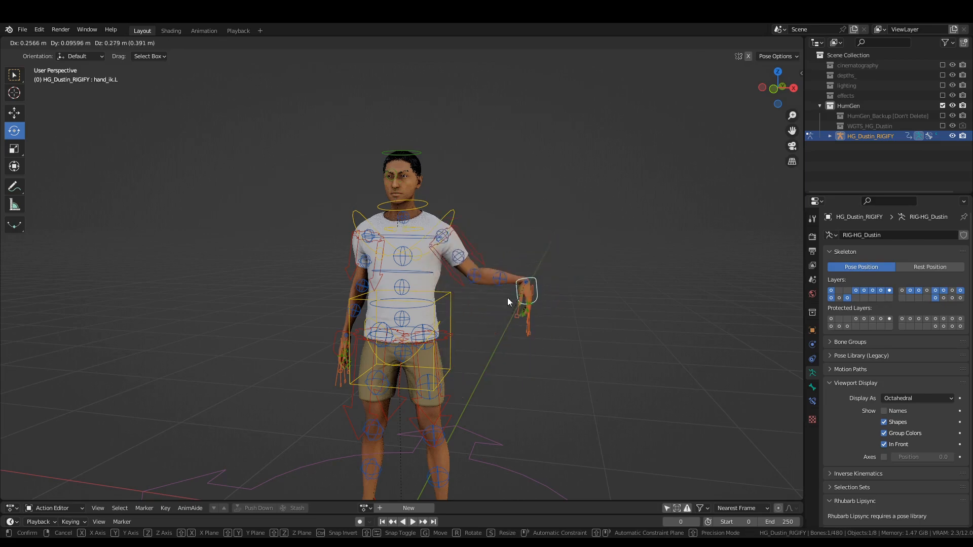
right_click(515, 291)
scroll(500, 299, "up", 3)
key("g")
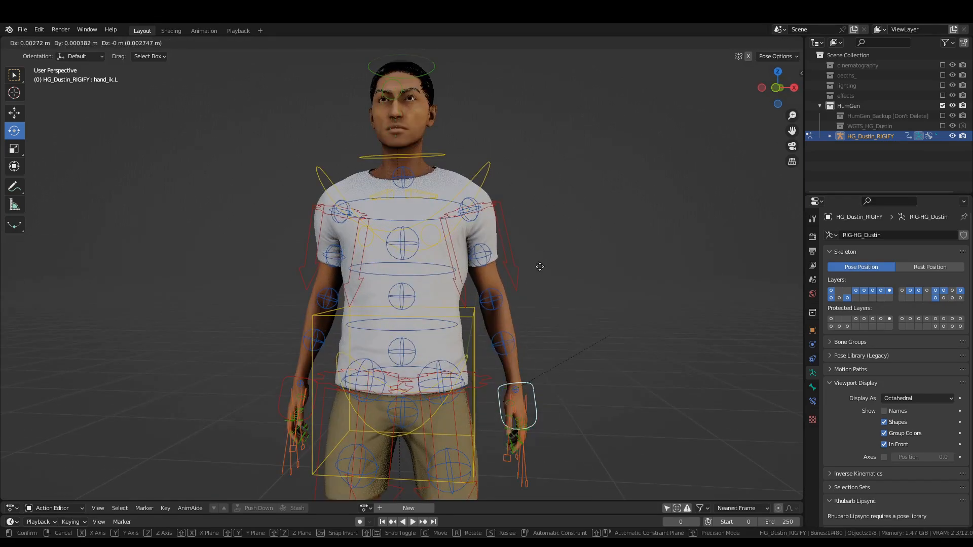
right_click(631, 257)
Deselect the bones, return to Object Mode and set the T-shirt's Body Proportions shape key value to 0.082.
key("alt+a")
key("ctrl+Tab")
scroll(547, 325, "down", 3)
middle_click_drag(543, 344, 537, 316, "shift")
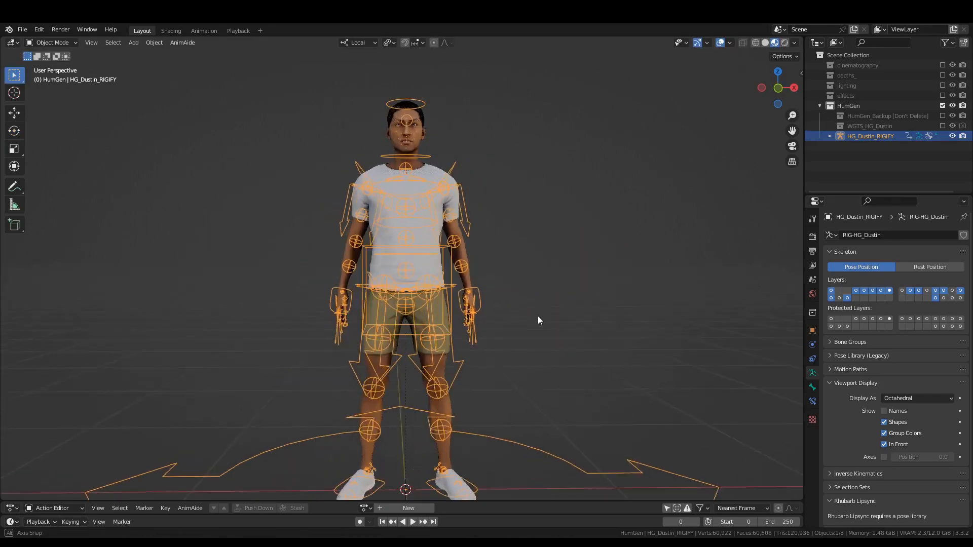
right_click(441, 182)
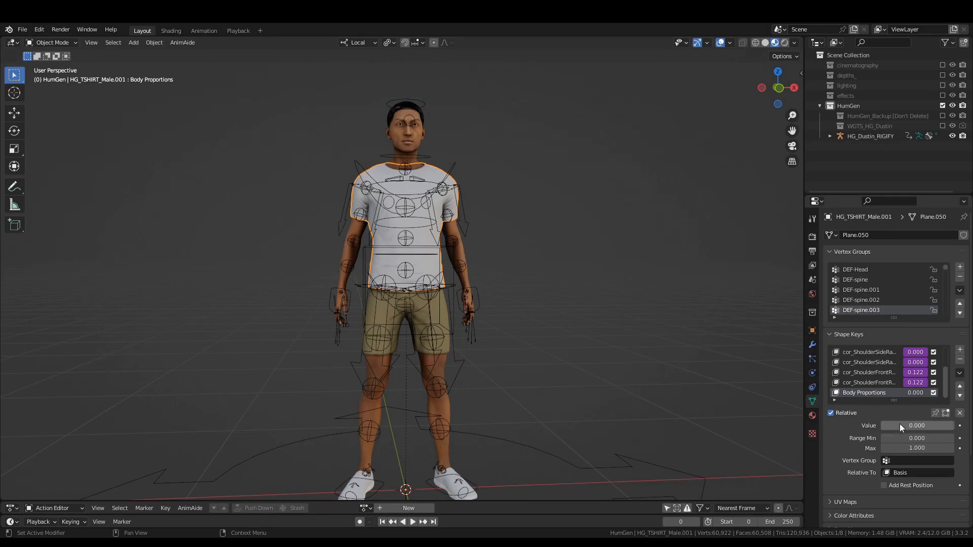
left_click_drag(915, 425, 920, 426)
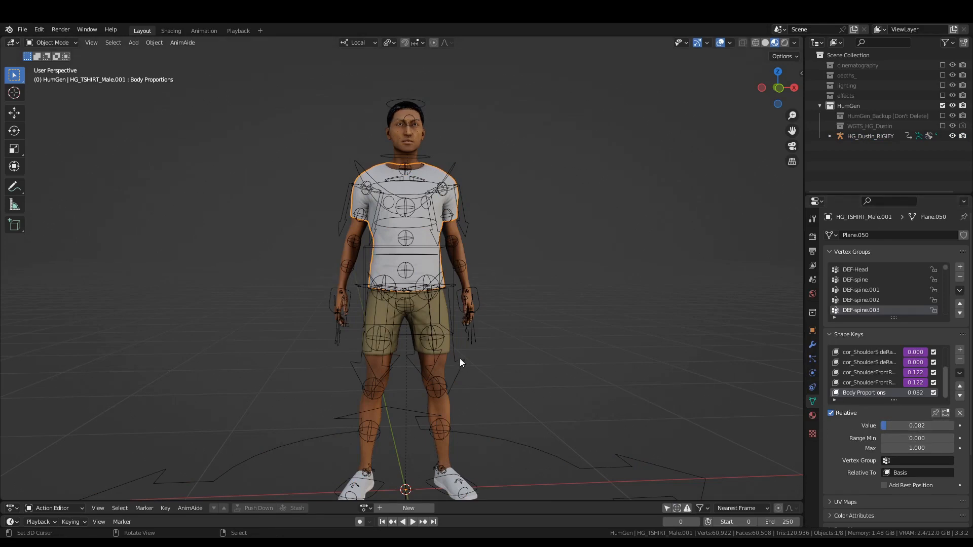
Select the shorts and set their Body Proportions shape key value to 0.218.
left_click(448, 348)
scroll(871, 393, "down", 1)
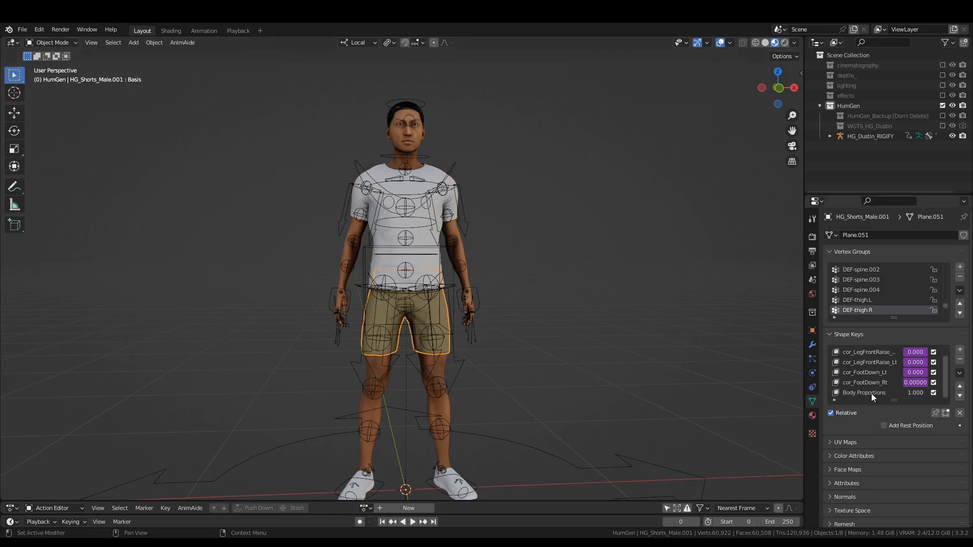
left_click(866, 393)
left_click_drag(953, 425, 893, 427)
middle_click_drag(498, 355, 557, 264, "shift")
scroll(497, 228, "up", 5)
scroll(458, 231, "up", 3)
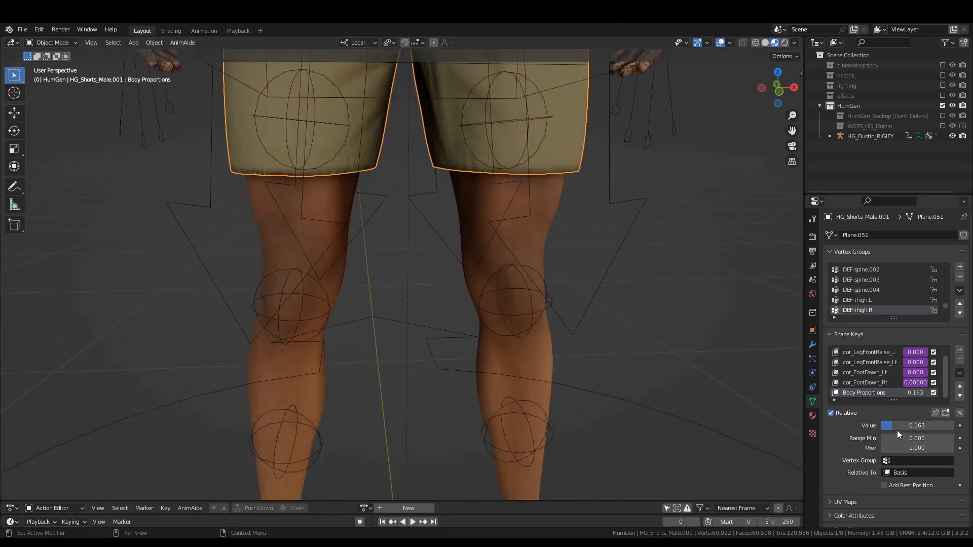
mouse_move(897, 430)
left_mouse_down()
mouse_move(954, 426)
mouse_move(897, 426)
left_mouse_up()
scroll(507, 127, "up", 2)
scroll(505, 123, "down", 6)
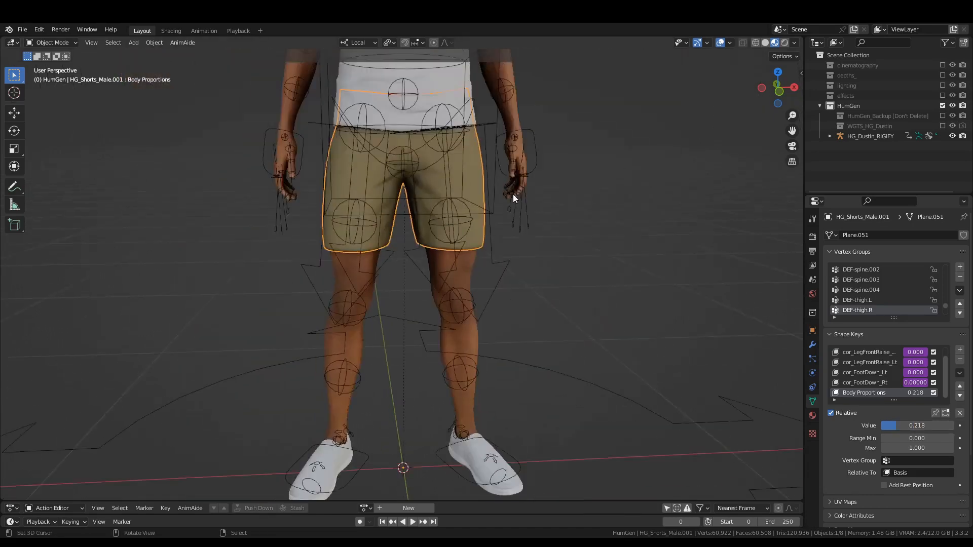
Make Basis the active shape key of the shorts.
middle_click_drag(489, 170, 482, 272, "shift")
scroll(482, 272, "up", 2)
scroll(878, 365, "up", 1)
left_click(849, 351)
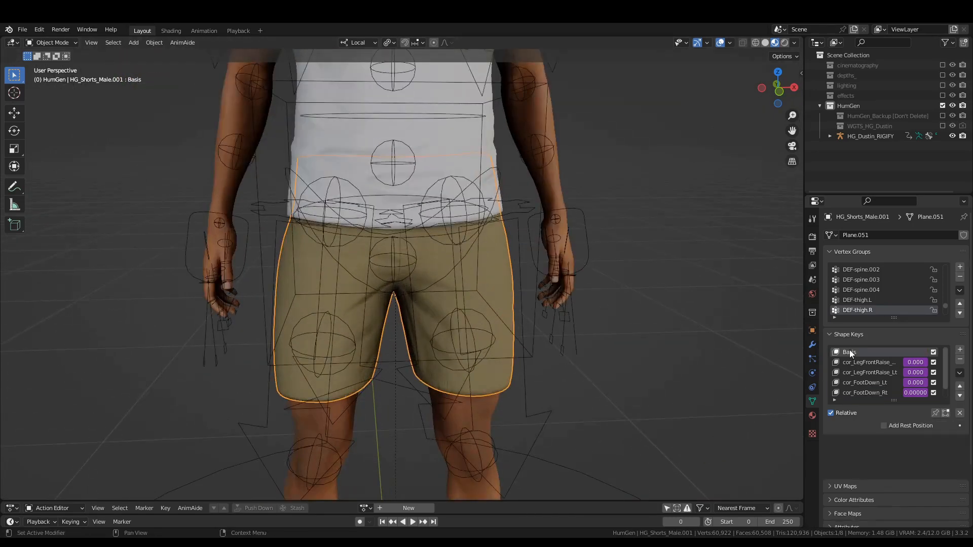
Hide the bones overlay in the viewport to leave the torso and clothing unobstructed.
middle_click_drag(608, 329, 559, 323)
scroll(489, 242, "up", 3)
middle_click_drag(490, 241, 506, 245)
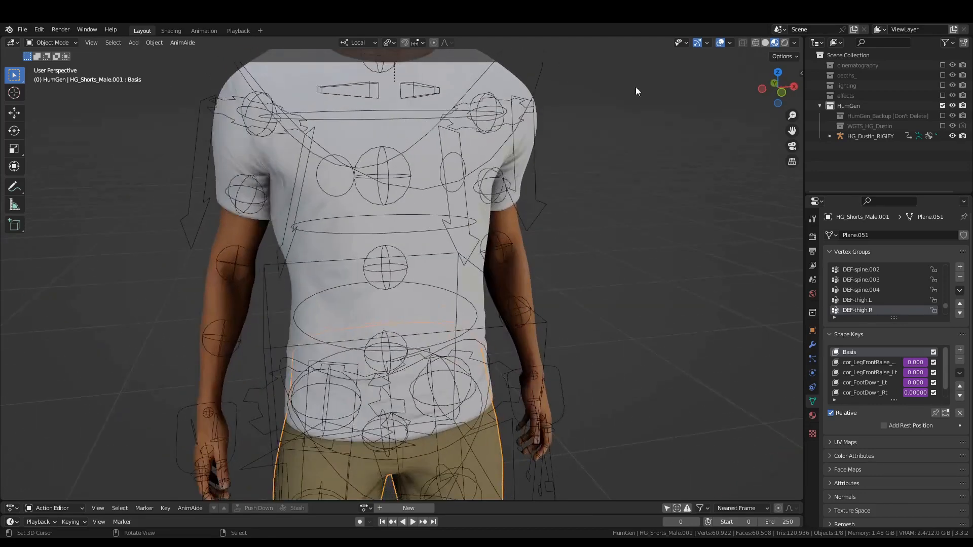
left_click(729, 43)
left_click(752, 168)
Put the T-shirt into Sculpt Mode and choose the Crease brush with a radius of 167 px.
left_click(475, 116)
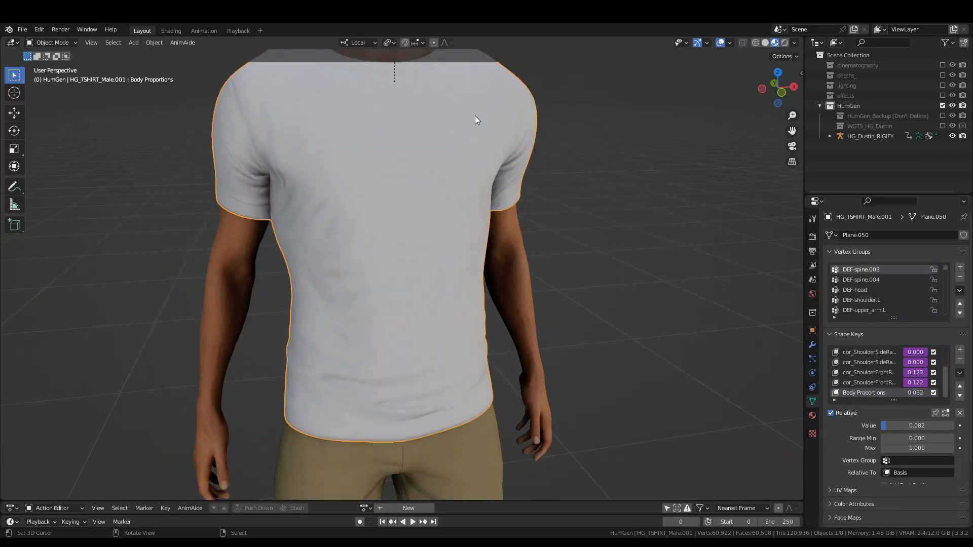
key("ctrl+Tab")
key("s")
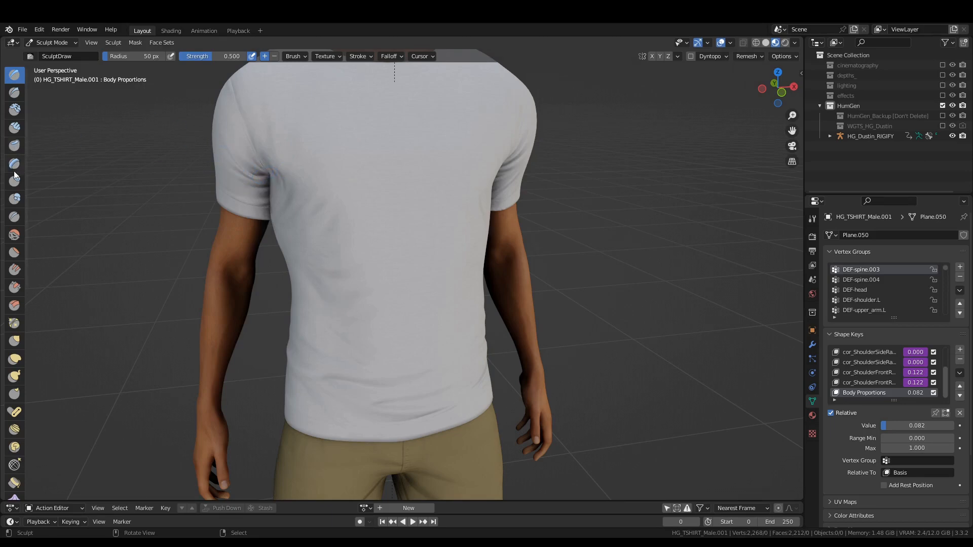
left_click(14, 217)
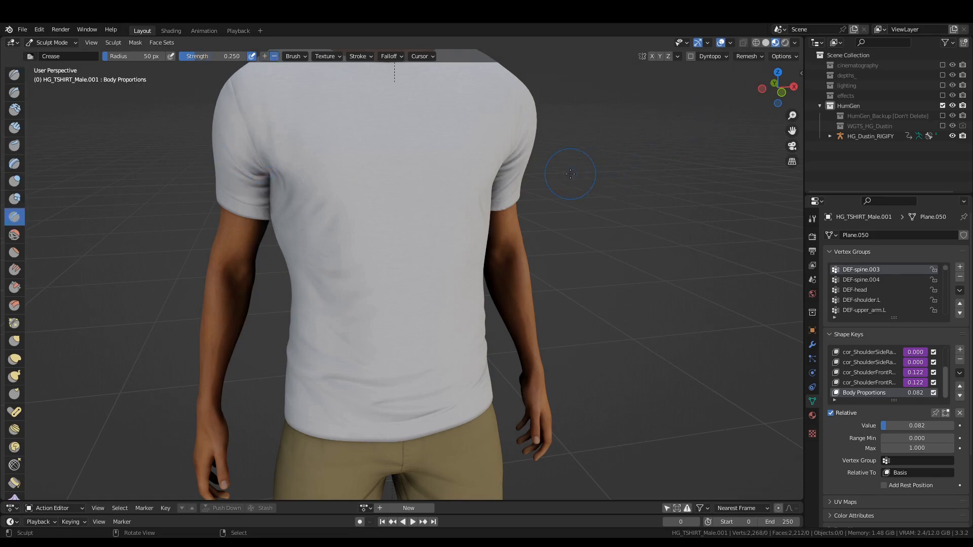
key("f")
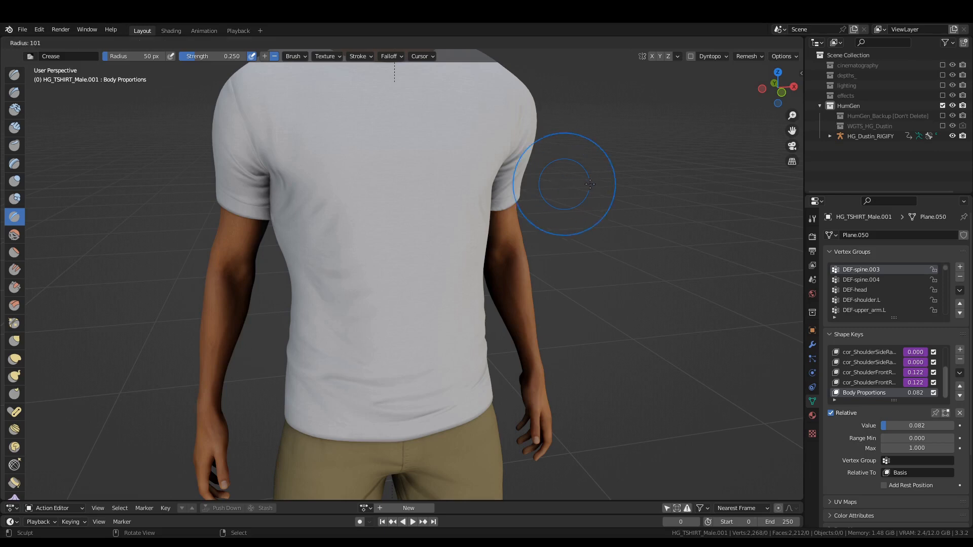
left_click(649, 184)
Try the large Crease brush on the T-shirt's chest, sides and armpit areas.
mouse_move(473, 224)
middle_mouse_down("shift")
mouse_move(493, 245)
mouse_move(450, 245)
middle_mouse_up("shift")
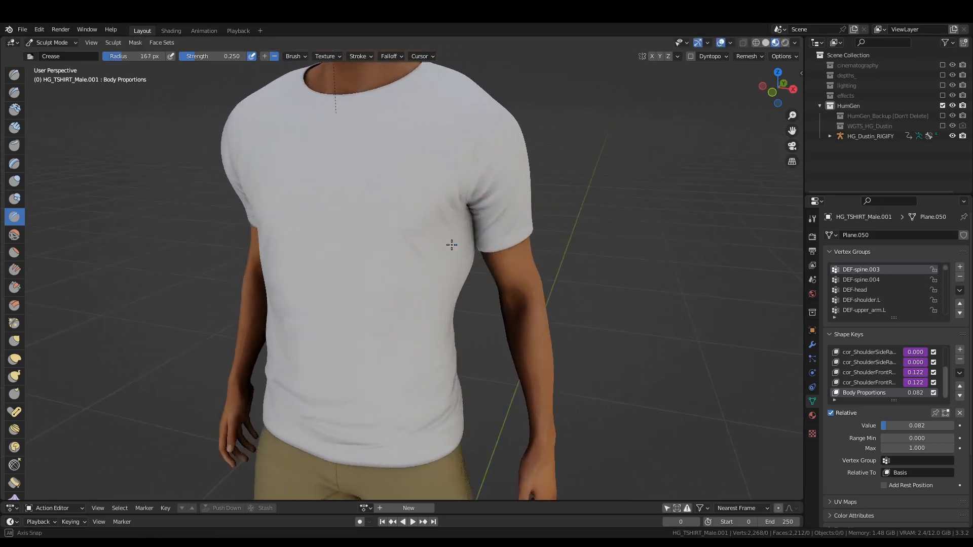
mouse_move(463, 204)
left_mouse_down()
mouse_move(430, 232)
mouse_move(400, 304)
mouse_move(399, 364)
mouse_move(359, 370)
mouse_move(279, 351)
left_mouse_up()
left_click_drag(299, 288, 273, 277)
left_click_drag(309, 244, 306, 261)
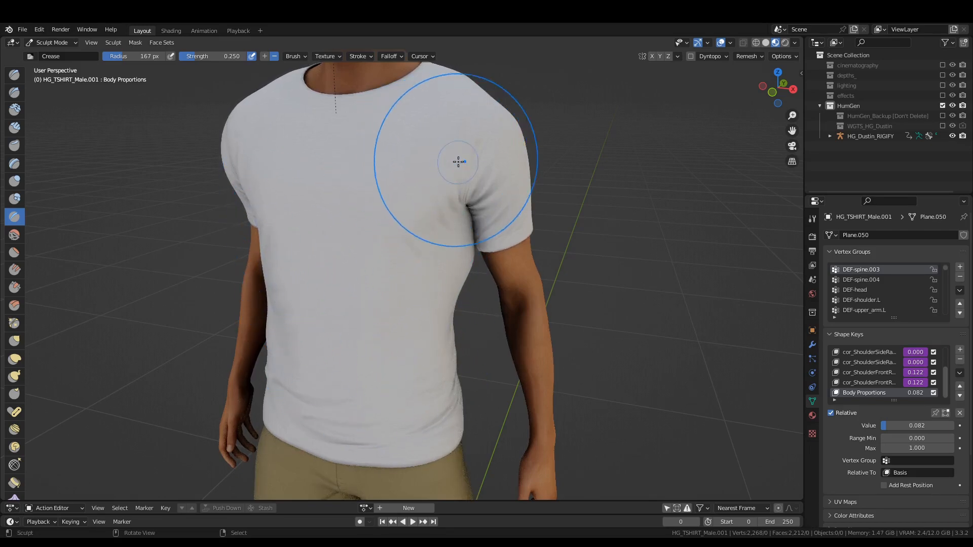
mouse_move(481, 197)
left_mouse_down()
mouse_move(449, 206)
mouse_move(429, 234)
left_mouse_up()
middle_click_drag(272, 161, 314, 154)
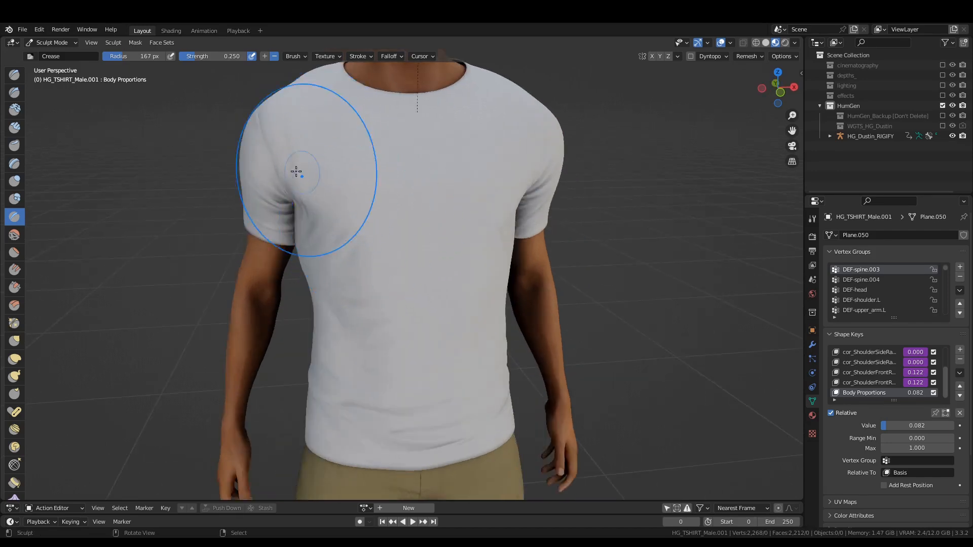
Reduce the Crease brush radius to 60 px and try it beside the sleeve and across the chest.
key("f")
left_click(322, 221)
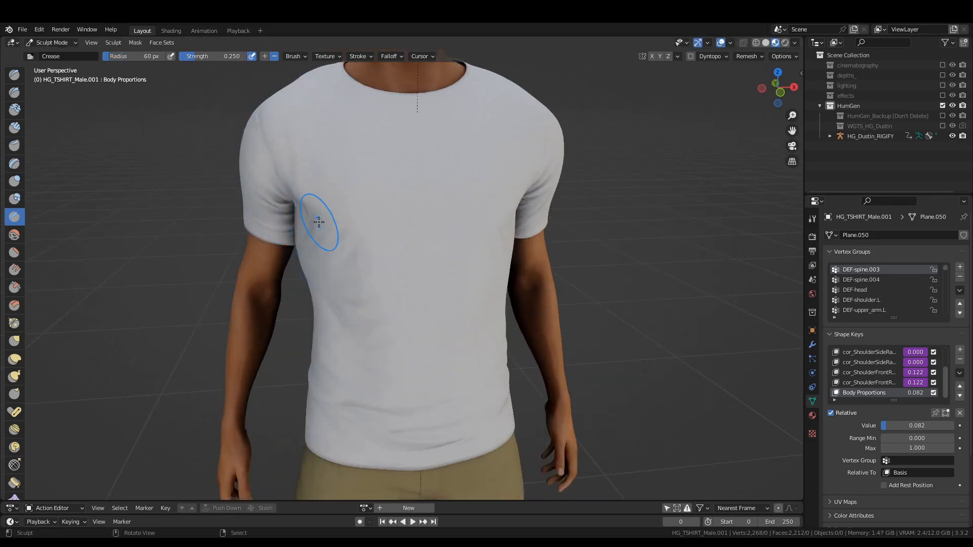
left_click_drag(278, 179, 294, 178)
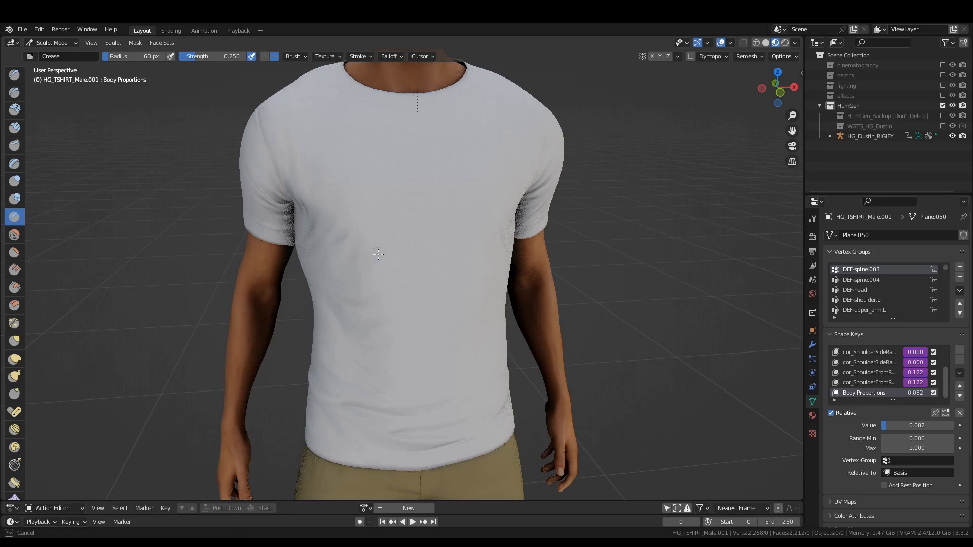
mouse_move(378, 254)
middle_mouse_down()
mouse_move(334, 257)
mouse_move(434, 257)
mouse_move(411, 256)
middle_mouse_up()
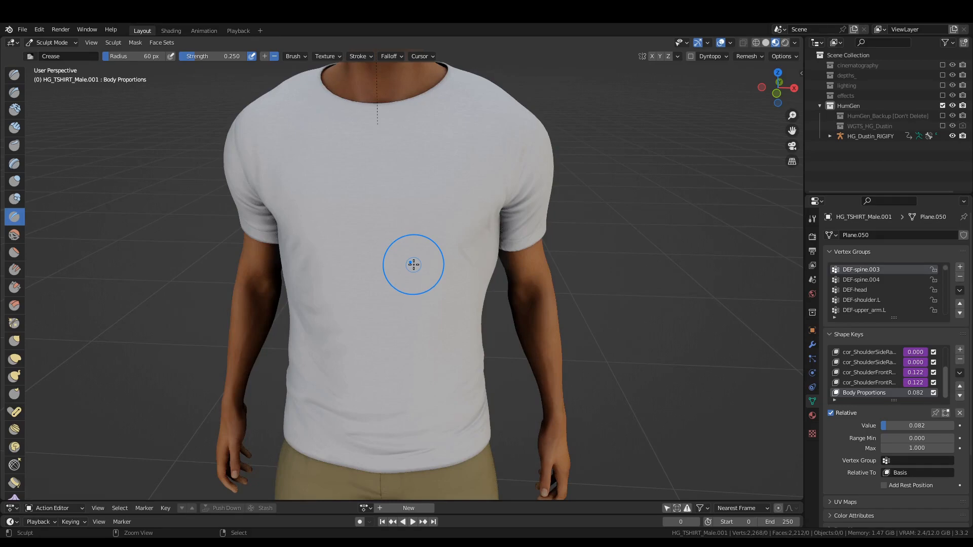
Undo the Crease sculpting back to Object Mode and select the T-shirt.
key("ctrl+z")
key("ctrl+z")
right_click(384, 226)
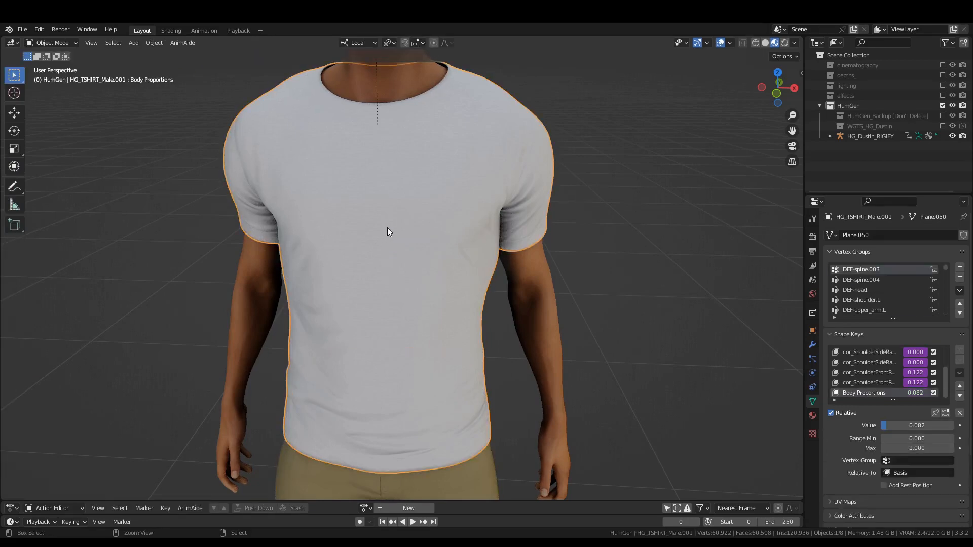
Put the T-shirt back into Sculpt Mode and choose the Cloth brush with a radius of 76 px.
key("ctrl+Tab")
scroll(421, 255, "up", 3)
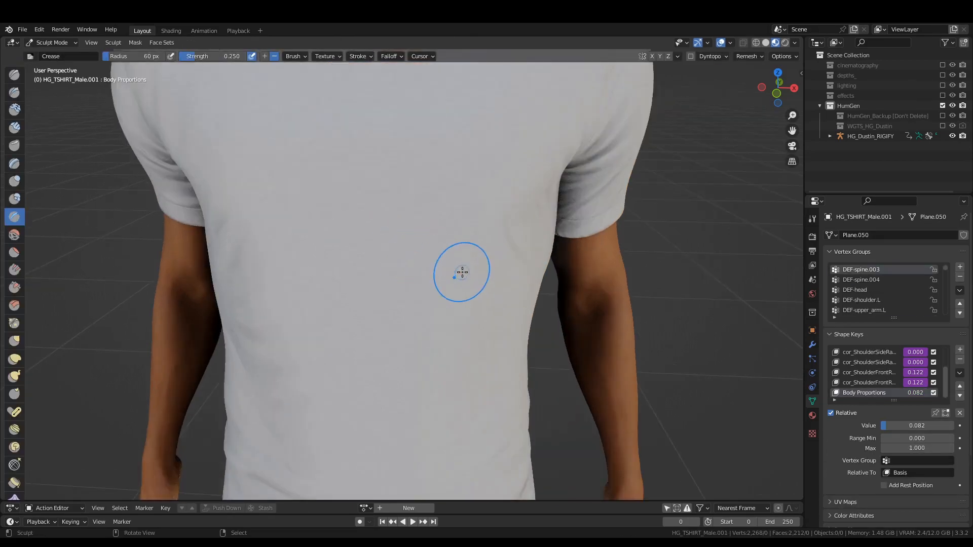
scroll(448, 263, "down", 4)
scroll(19, 452, "down", 3)
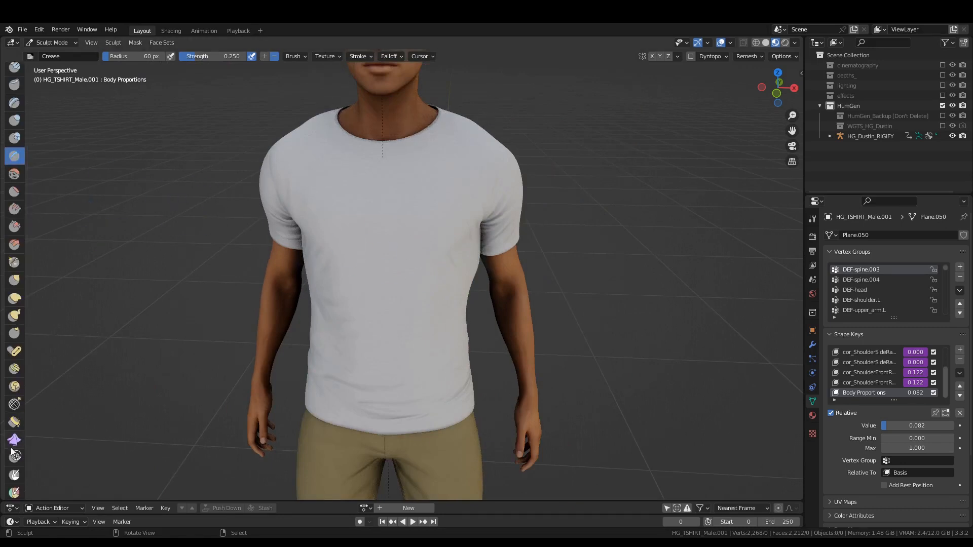
left_click(14, 440)
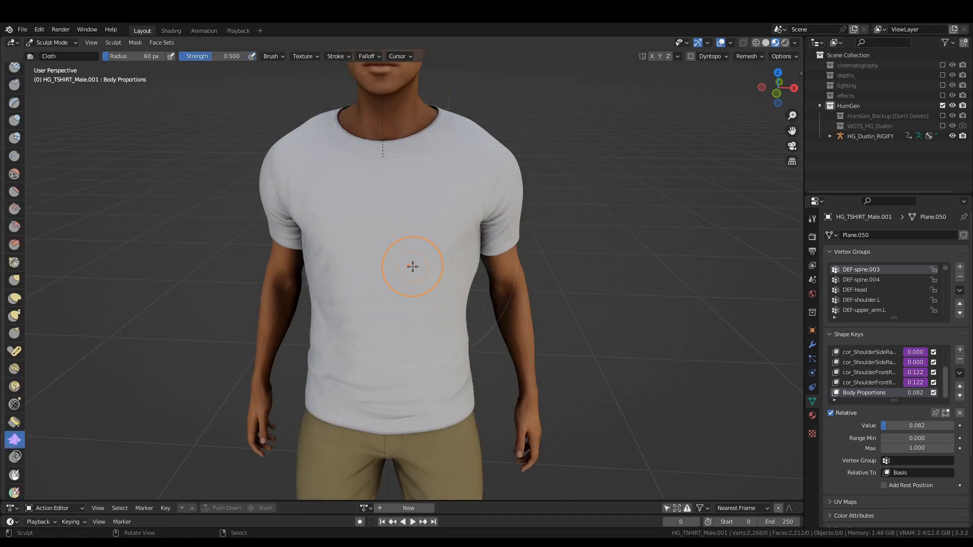
scroll(443, 259, "up", 3)
mouse_move(443, 258)
middle_mouse_down()
mouse_move(406, 280)
mouse_move(400, 269)
mouse_move(413, 271)
mouse_move(382, 315)
middle_mouse_up()
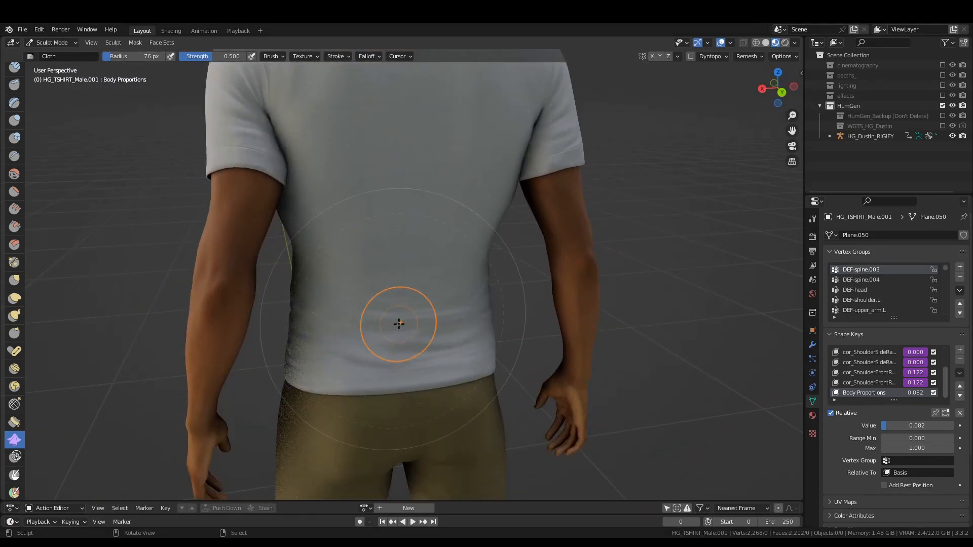
Sculpt fabric wrinkles across the T-shirt's lower back with the Cloth brush.
mouse_move(396, 321)
left_mouse_down()
mouse_move(395, 300)
mouse_move(442, 295)
mouse_move(437, 278)
left_mouse_up()
left_click_drag(350, 304, 345, 288)
left_click_drag(365, 327, 376, 304)
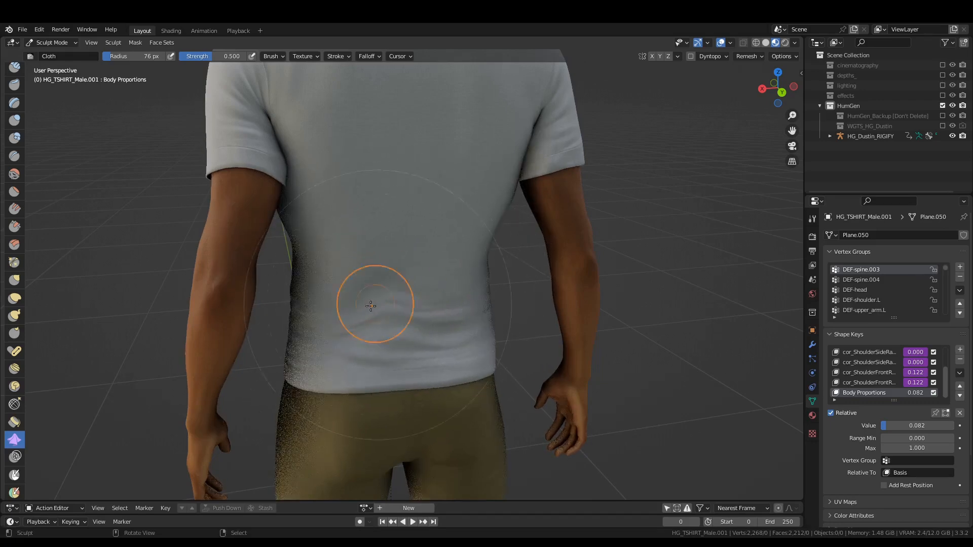
left_click_drag(424, 274, 427, 292)
left_click_drag(463, 273, 465, 289)
mouse_move(453, 314)
left_mouse_down()
mouse_move(454, 334)
mouse_move(467, 340)
left_mouse_up()
Choose the Grab brush with a 130 px radius and pull the T-shirt's lower back over the spots where the shorts poke through.
key("g")
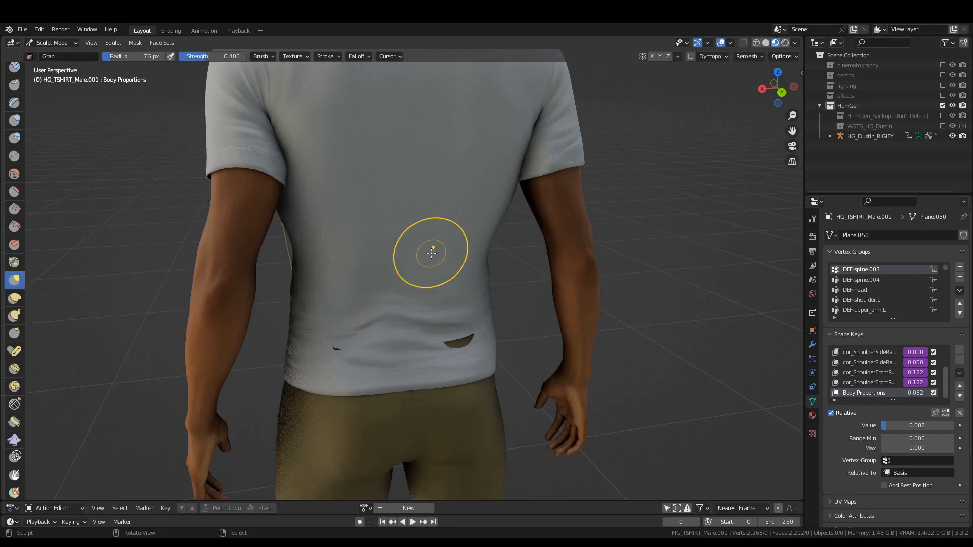
middle_click_drag(428, 250, 443, 336)
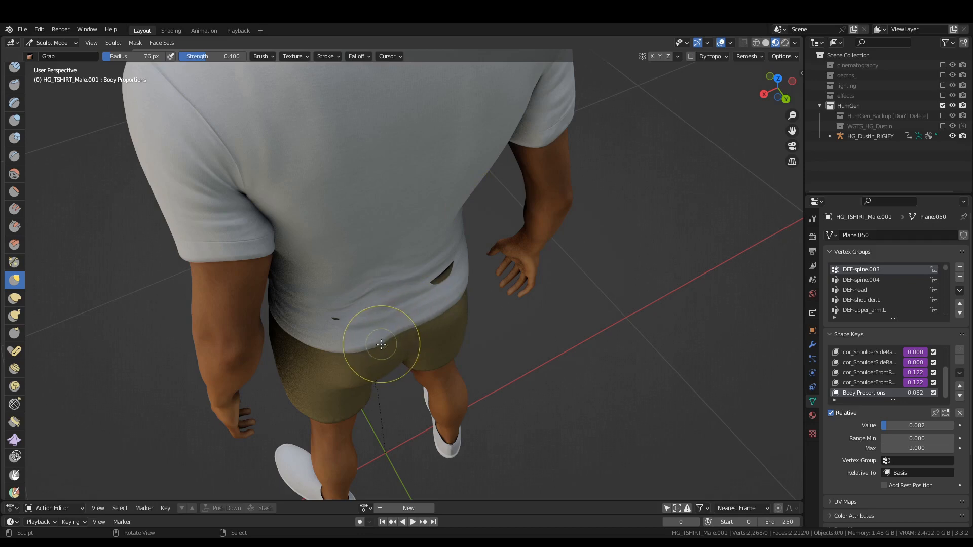
key("f")
left_click(441, 351)
left_click_drag(448, 277, 450, 287)
left_click_drag(329, 328, 331, 323)
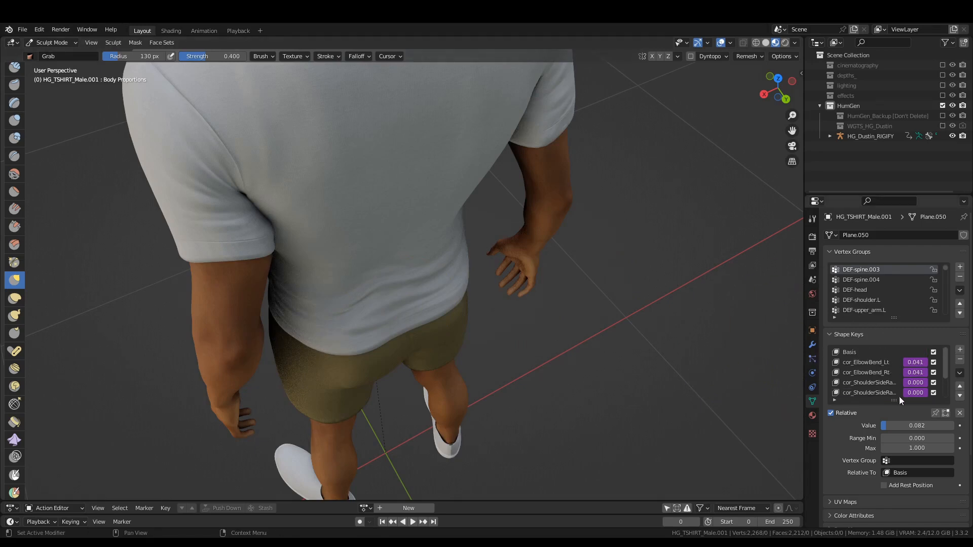
Make Basis the active shape key of the T-shirt.
scroll(871, 382, "down", 3)
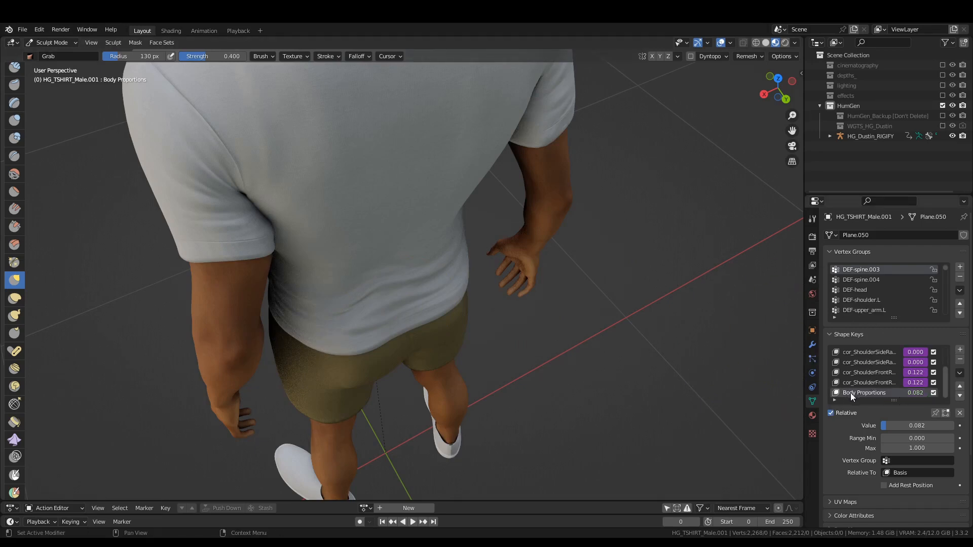
scroll(874, 313, "up", 4)
scroll(877, 357, "up", 3)
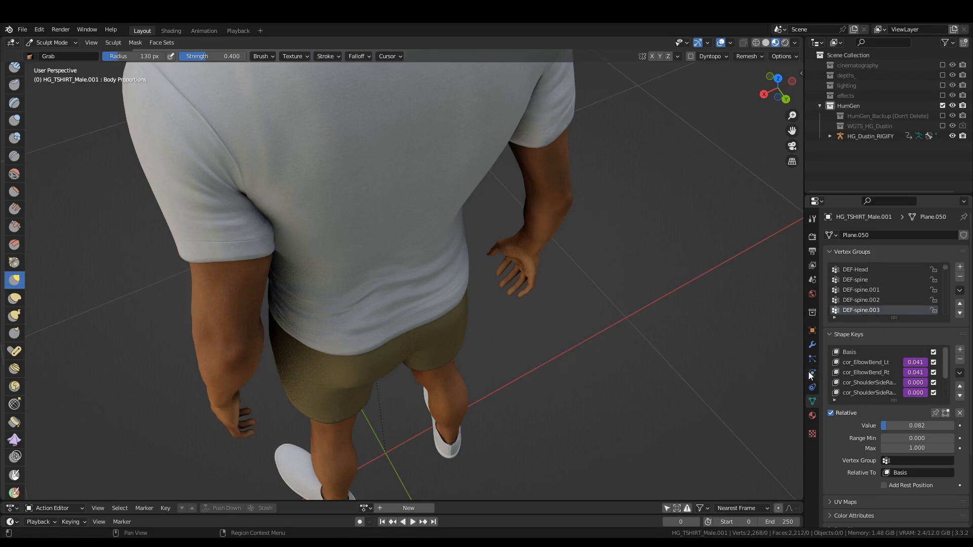
left_click(850, 353)
Check the sculpted wrinkles around the T-shirt and return it to Object Mode.
middle_click_drag(413, 369, 433, 278)
scroll(411, 279, "down", 4)
mouse_move(391, 330)
middle_mouse_down("shift")
mouse_move(404, 272)
mouse_move(373, 291)
mouse_move(367, 271)
mouse_move(352, 278)
middle_mouse_up("shift")
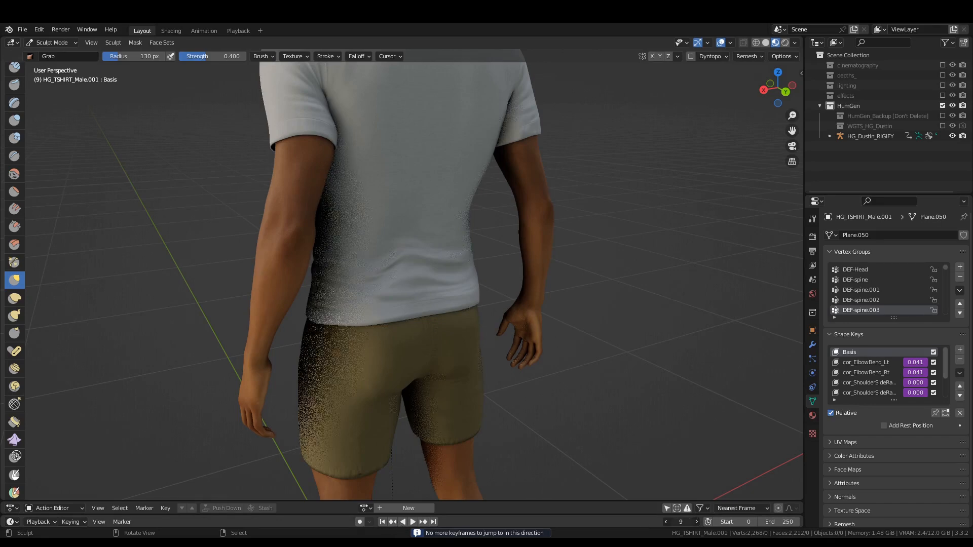
mouse_move(296, 323)
middle_mouse_down()
mouse_move(510, 306)
mouse_move(451, 324)
middle_mouse_up()
key("ctrl+Tab")
left_click(376, 289)
Reselect the T-shirt instead of the shorts and put it into Sculpt Mode with the Grab brush.
middle_click_drag(557, 276, 515, 296)
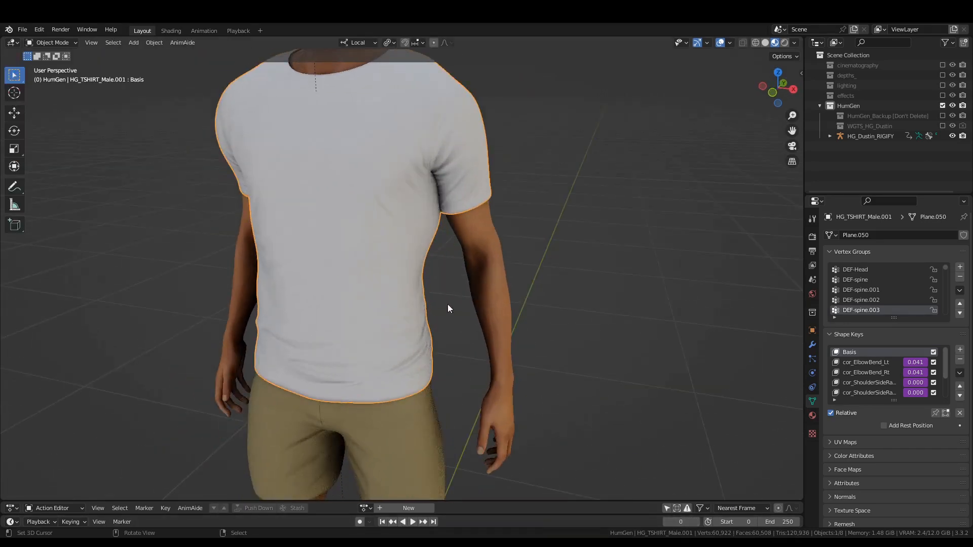
middle_click_drag(448, 308, 509, 195)
left_click(486, 341)
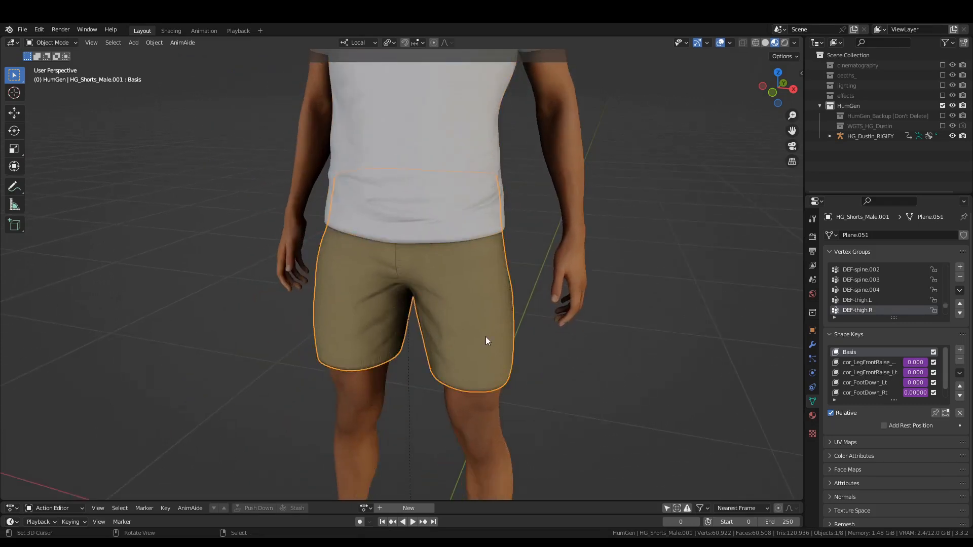
right_click(479, 152)
key("ctrl+Tab")
key("s")
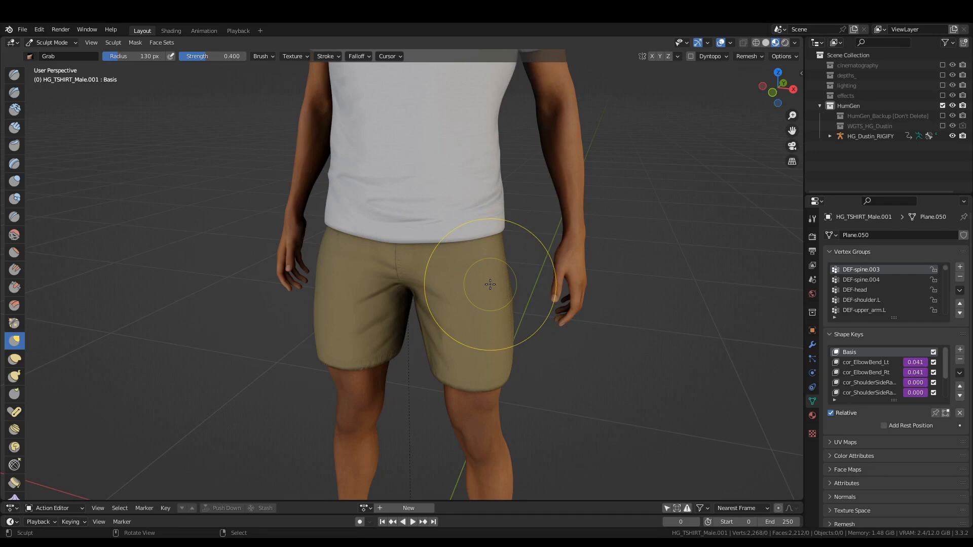
Switch sculpting from the T-shirt to the shorts and choose the Cloth brush with a 78 px radius.
key("alt+q")
scroll(488, 282, "up", 2)
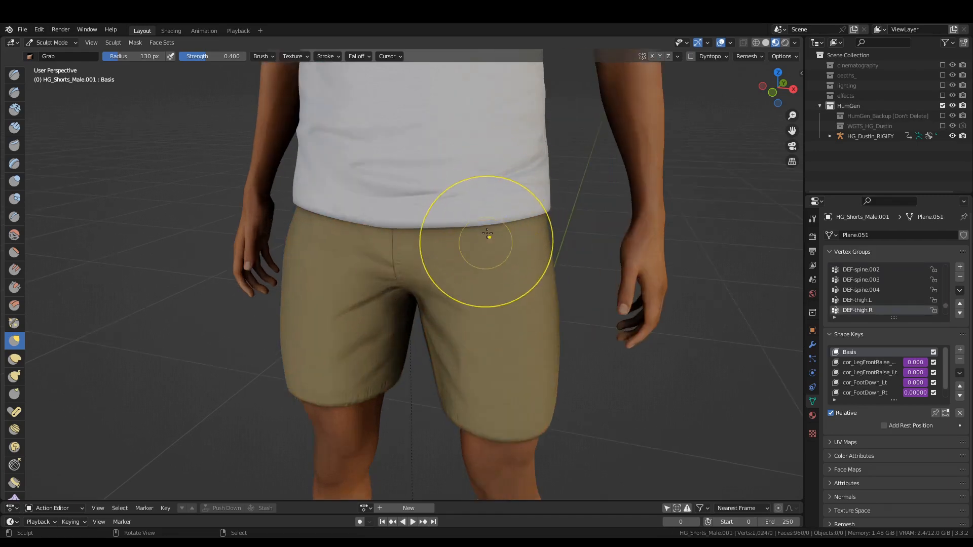
scroll(15, 400, "down", 5)
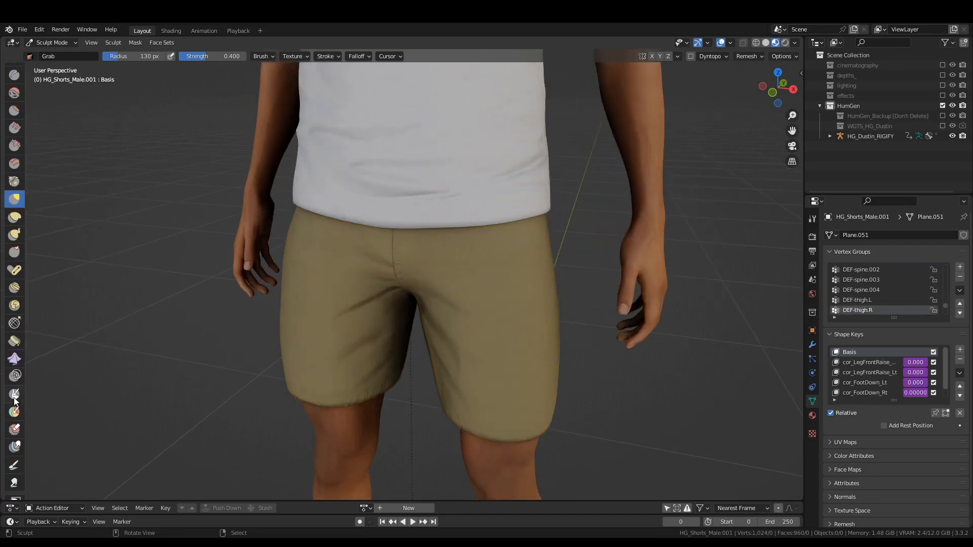
left_click(14, 359)
scroll(494, 322, "up", 2)
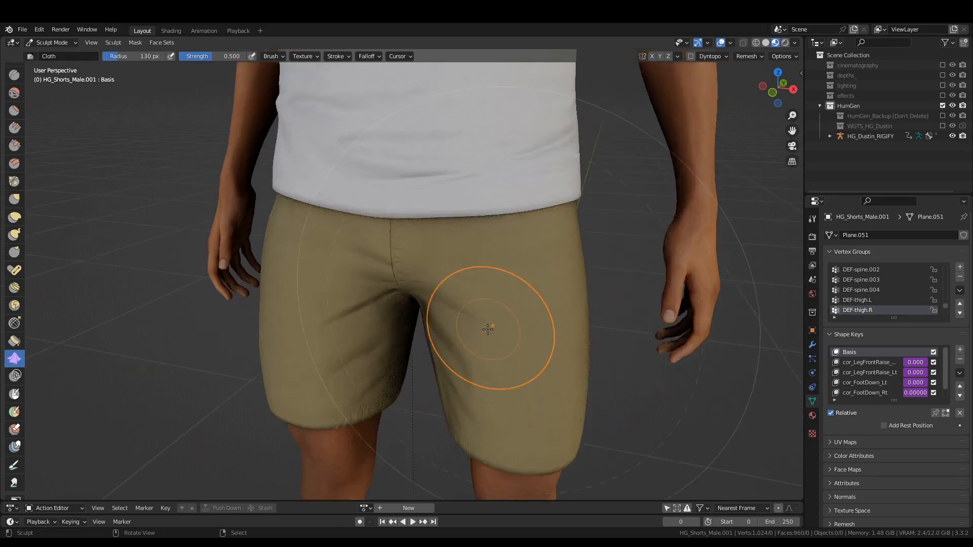
mouse_move(474, 248)
left_mouse_down()
mouse_move(484, 276)
mouse_move(502, 272)
mouse_move(477, 265)
left_mouse_up()
key("f")
left_click(492, 281)
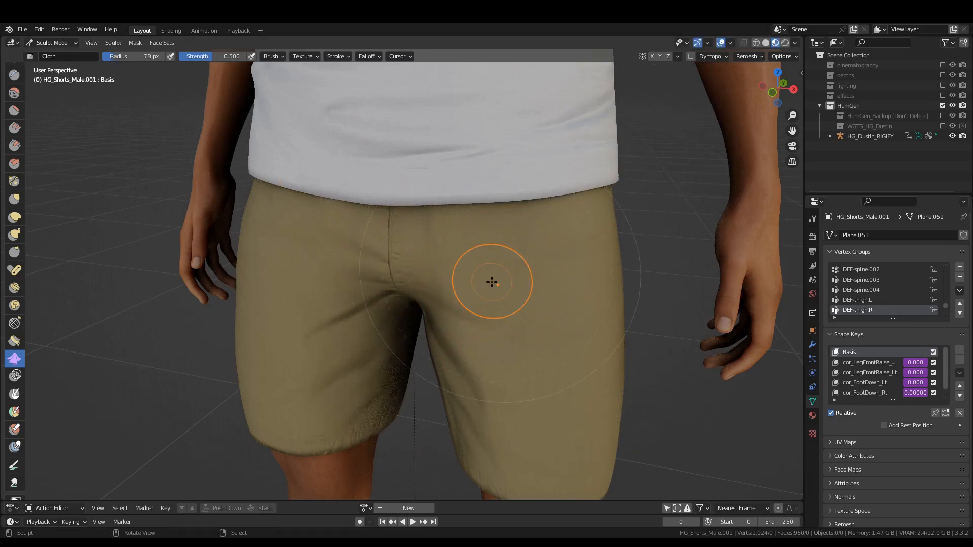
Brush cloth folds down the front of the character's left thigh on the shorts and undo the last stroke.
mouse_move(461, 223)
left_mouse_down()
mouse_move(449, 280)
mouse_move(320, 241)
mouse_move(501, 292)
left_mouse_up()
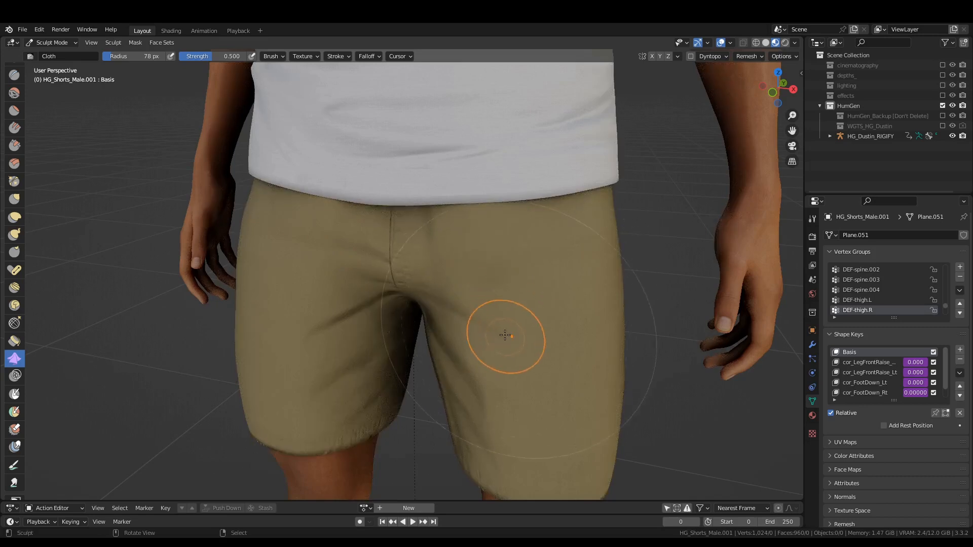
left_click_drag(505, 336, 536, 380)
mouse_move(537, 381)
left_mouse_down()
mouse_move(554, 377)
mouse_move(550, 323)
mouse_move(488, 302)
mouse_move(482, 293)
mouse_move(521, 272)
mouse_move(487, 268)
left_mouse_up()
mouse_move(483, 276)
middle_mouse_down()
mouse_move(506, 293)
mouse_move(547, 279)
mouse_move(506, 271)
middle_mouse_up()
key("ctrl+z")
Resize the Cloth brush to 109 px, work folds across the shorts' crotch and upper thighs, and undo the last stroke.
key("f")
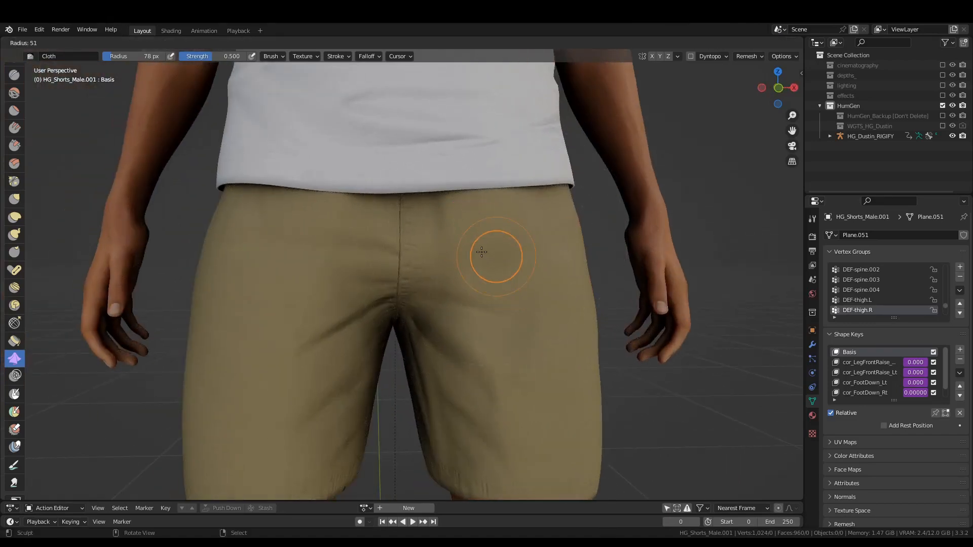
mouse_move(492, 254)
left_mouse_down()
mouse_move(315, 238)
mouse_move(468, 273)
mouse_move(480, 257)
left_mouse_up()
key("f")
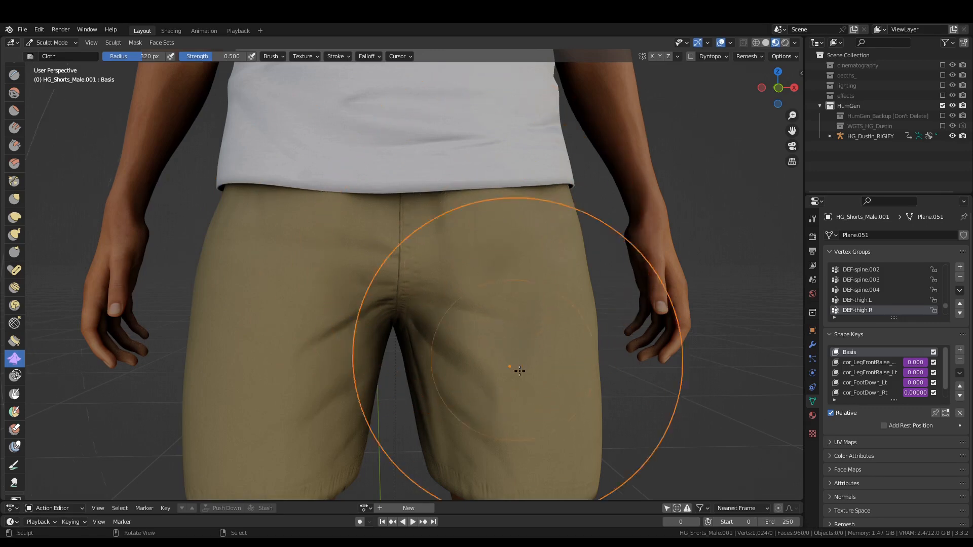
left_click(467, 299)
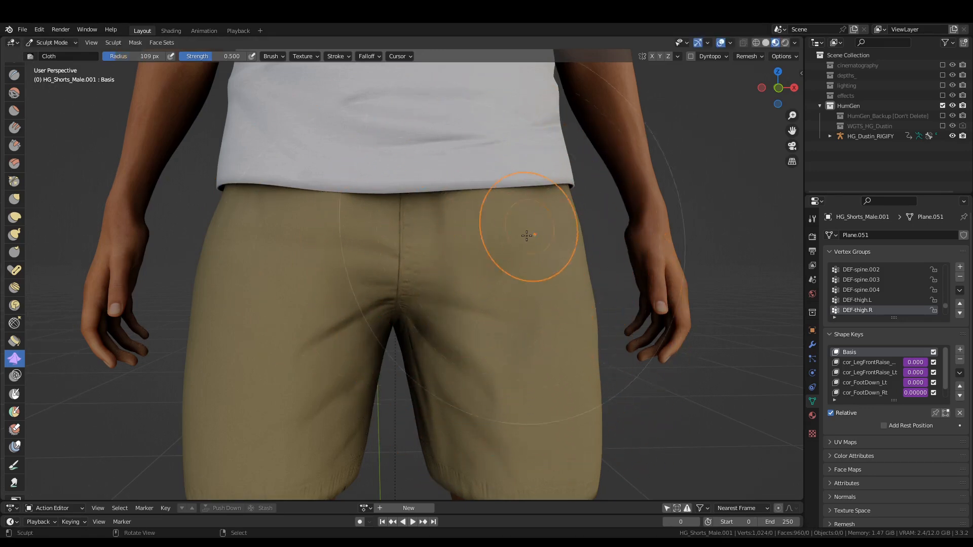
mouse_move(472, 320)
left_mouse_down()
mouse_move(468, 291)
mouse_move(419, 306)
left_mouse_up()
mouse_move(407, 304)
left_mouse_down()
mouse_move(321, 285)
mouse_move(329, 283)
left_mouse_up()
key("ctrl+z")
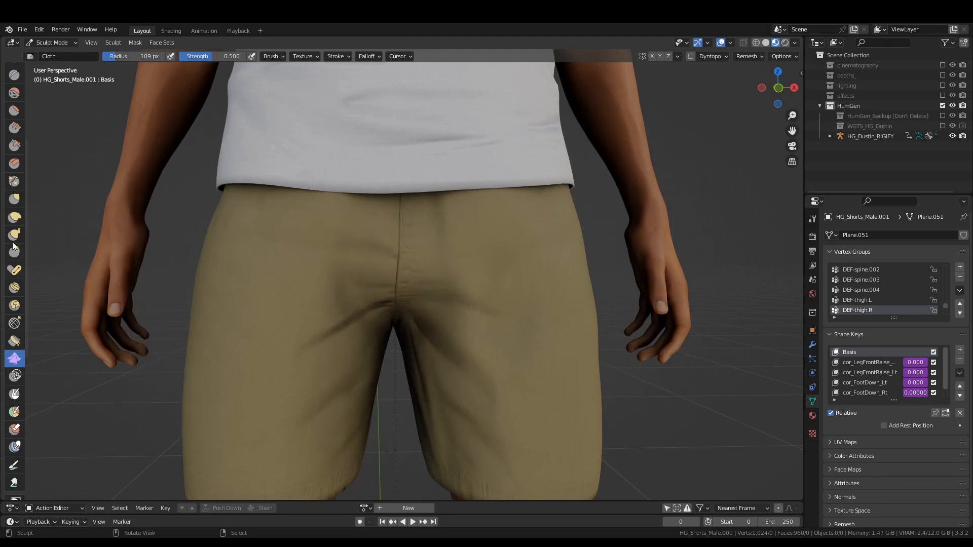
Carve creases across the hips, crotch and both legs of the shorts with the Crease brush at strength 0.250.
scroll(14, 136, "up", 4)
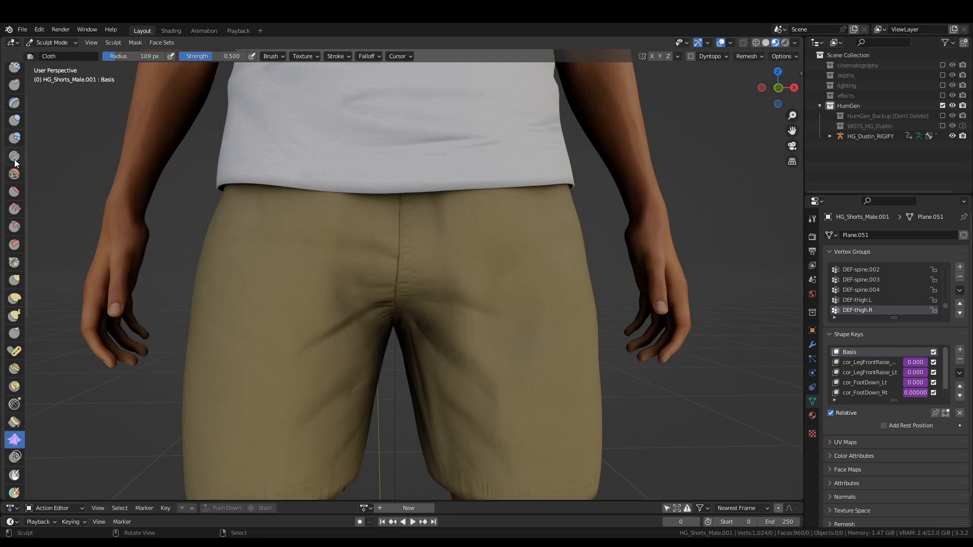
left_click(14, 156)
mouse_move(424, 264)
left_mouse_down()
mouse_move(432, 268)
mouse_move(312, 239)
left_mouse_up()
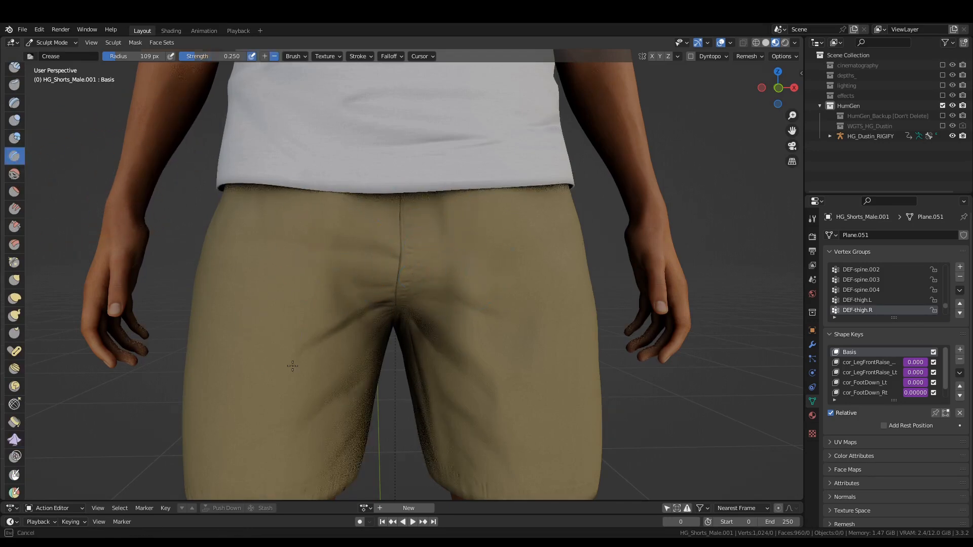
left_click_drag(277, 454, 292, 448)
left_click_drag(365, 413, 461, 394)
left_click_drag(477, 386, 546, 358)
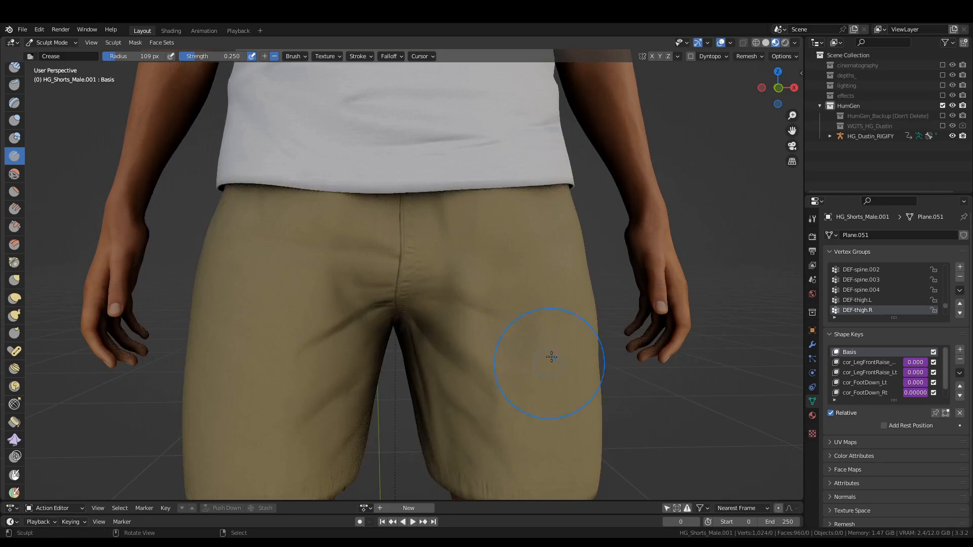
mouse_move(436, 305)
middle_mouse_down()
mouse_move(269, 309)
mouse_move(413, 290)
mouse_move(626, 298)
mouse_move(467, 304)
middle_mouse_up()
Soften the folds on the front of the shorts beside the crotch with the Smooth brush at strength 0.700.
key("shift+s")
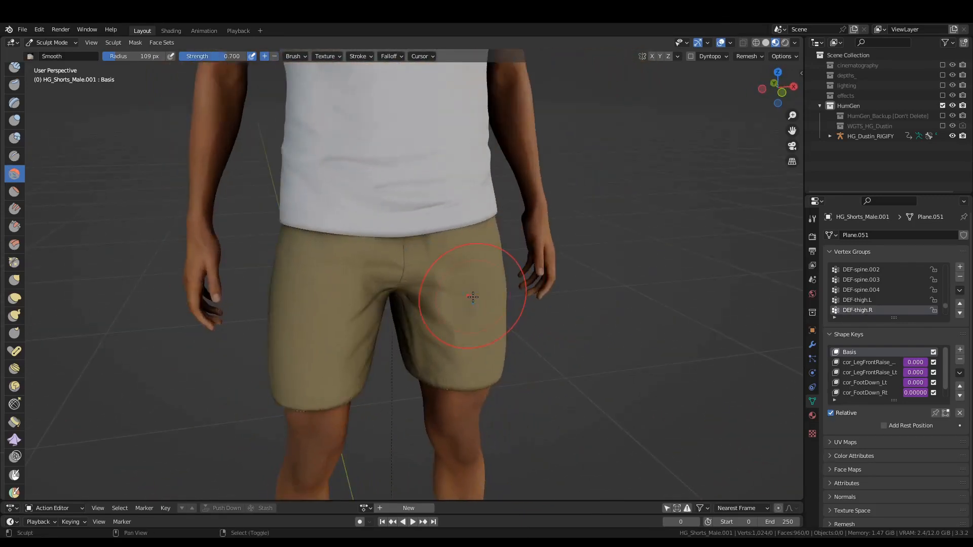
scroll(435, 289, "up", 3)
left_click_drag(459, 240, 462, 218)
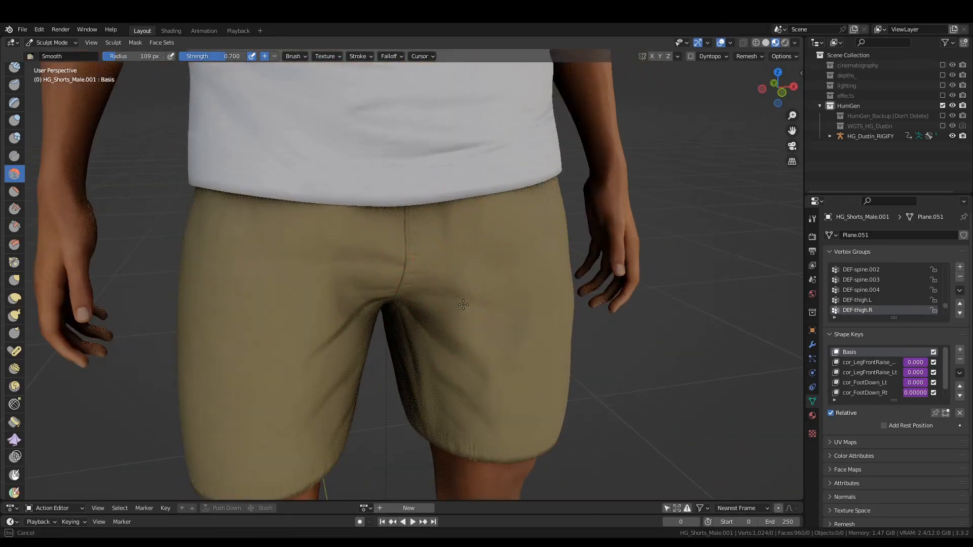
left_click_drag(463, 304, 459, 304)
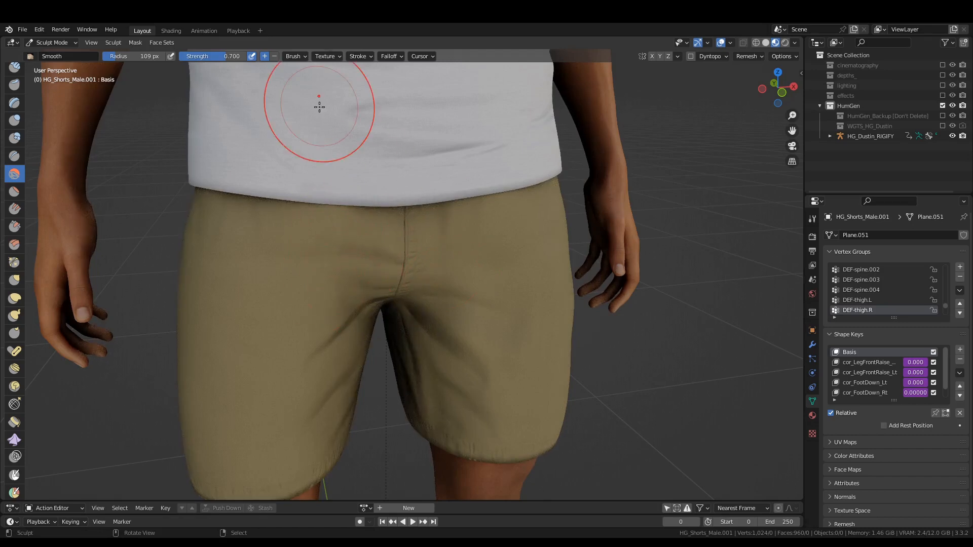
Reshape the front and inner legs of the shorts with the Grab brush at a 199 px radius.
key("g")
mouse_move(319, 107)
middle_mouse_down()
mouse_move(318, 160)
mouse_move(385, 304)
mouse_move(431, 280)
middle_mouse_up()
key("f")
left_click(421, 317)
mouse_move(456, 259)
left_mouse_down()
mouse_move(448, 265)
mouse_move(457, 290)
left_mouse_up()
left_click_drag(353, 313, 352, 341)
middle_click_drag(352, 356, 337, 304)
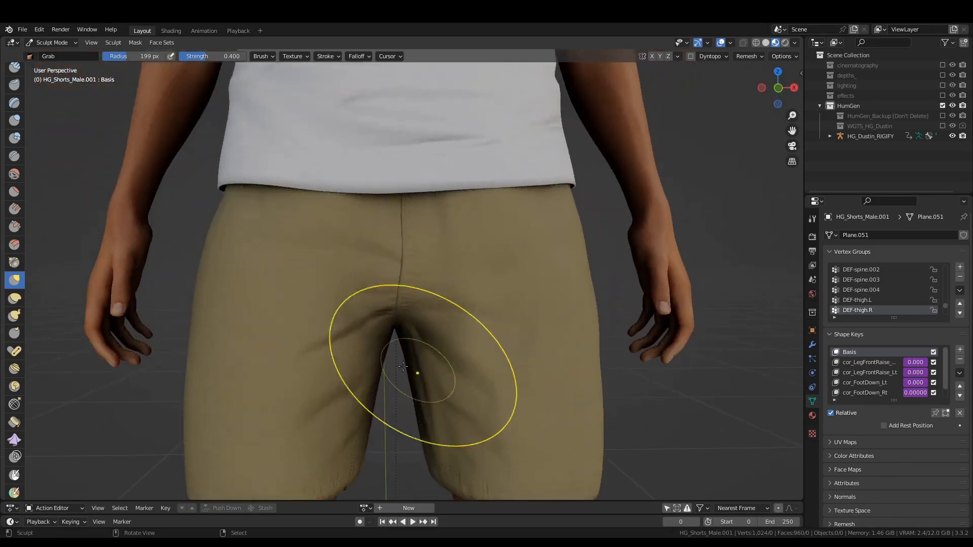
Return the shorts to Object Mode, deselect everything and check the whole dressed character.
scroll(388, 323, "down", 3)
key("ctrl+Tab")
left_click(387, 326)
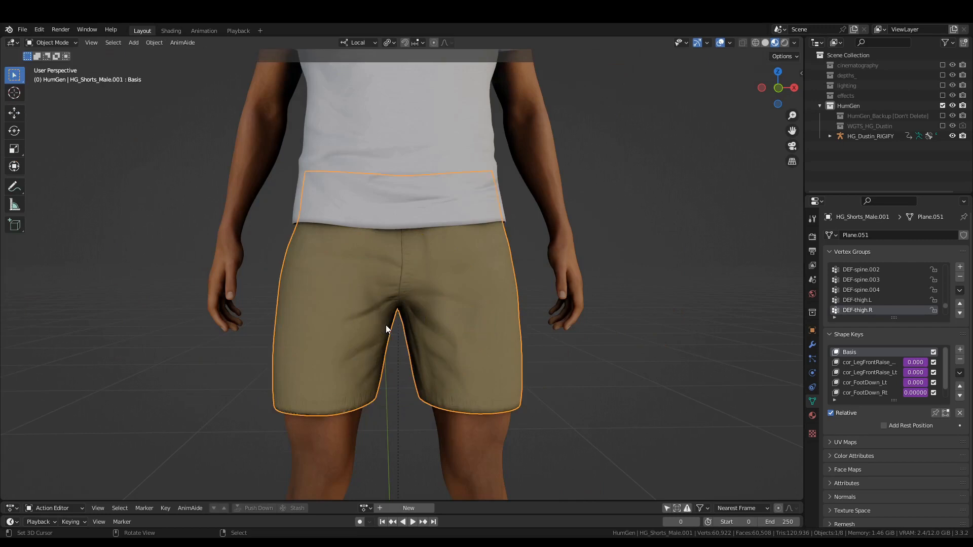
key("alt+a")
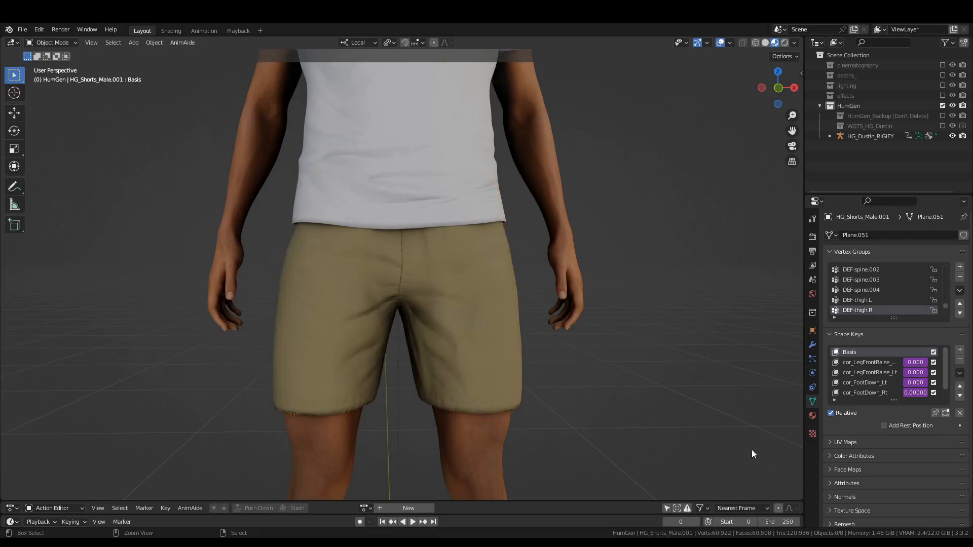
scroll(627, 379, "down", 6)
middle_click_drag(560, 355, 522, 345)
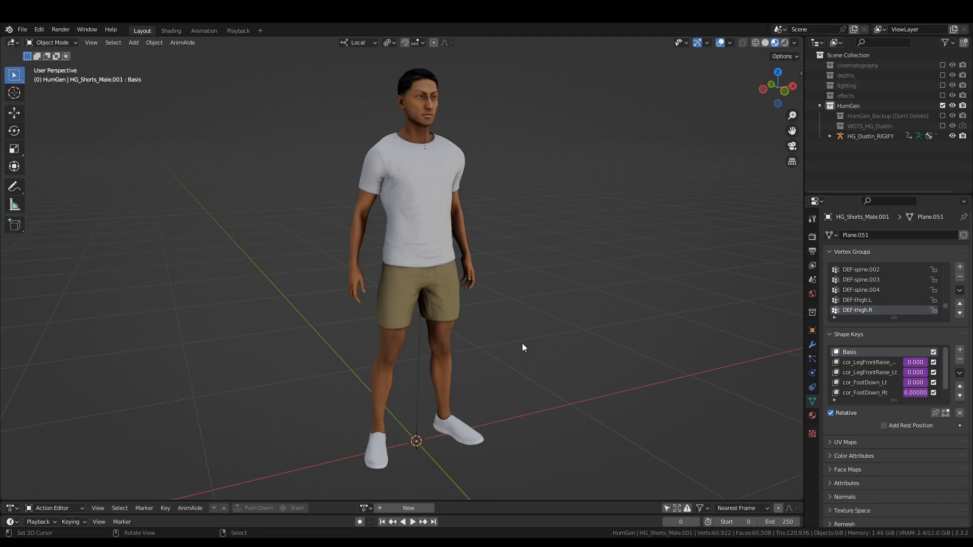
key("n")
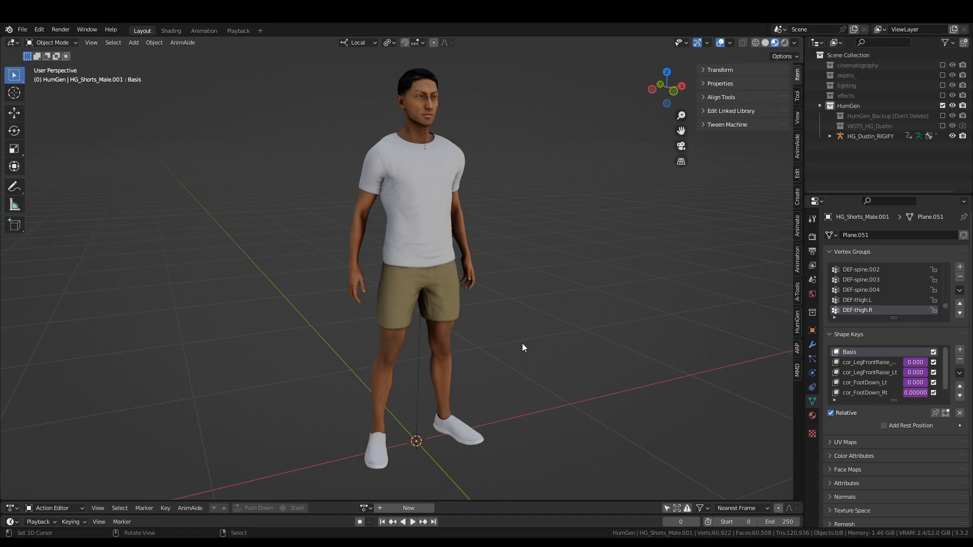
key("n")
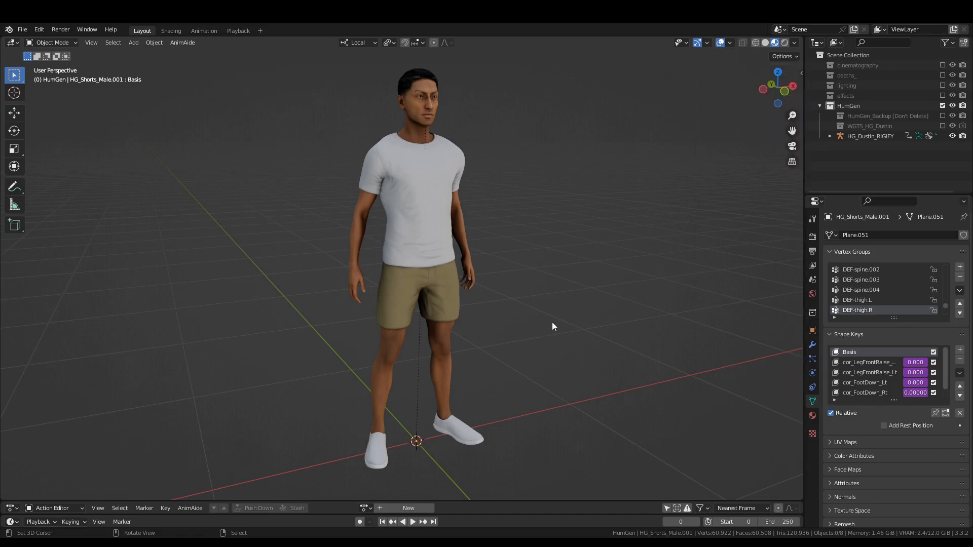